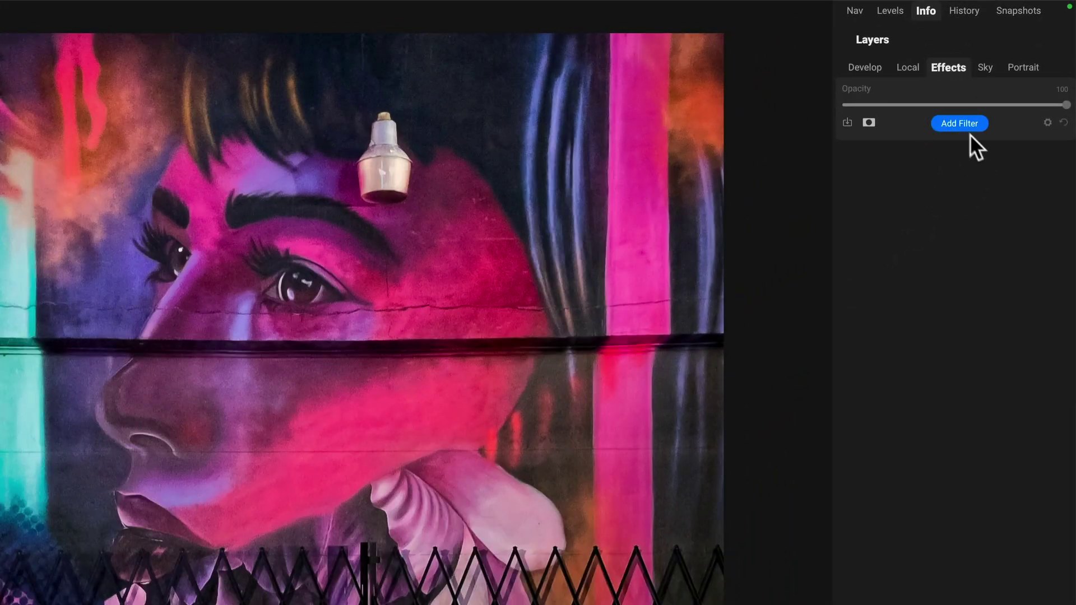
# Add an Edit Color filter from the Filters list, leaving the Styles dropdown unchosen.
pyautogui.click(955, 127)
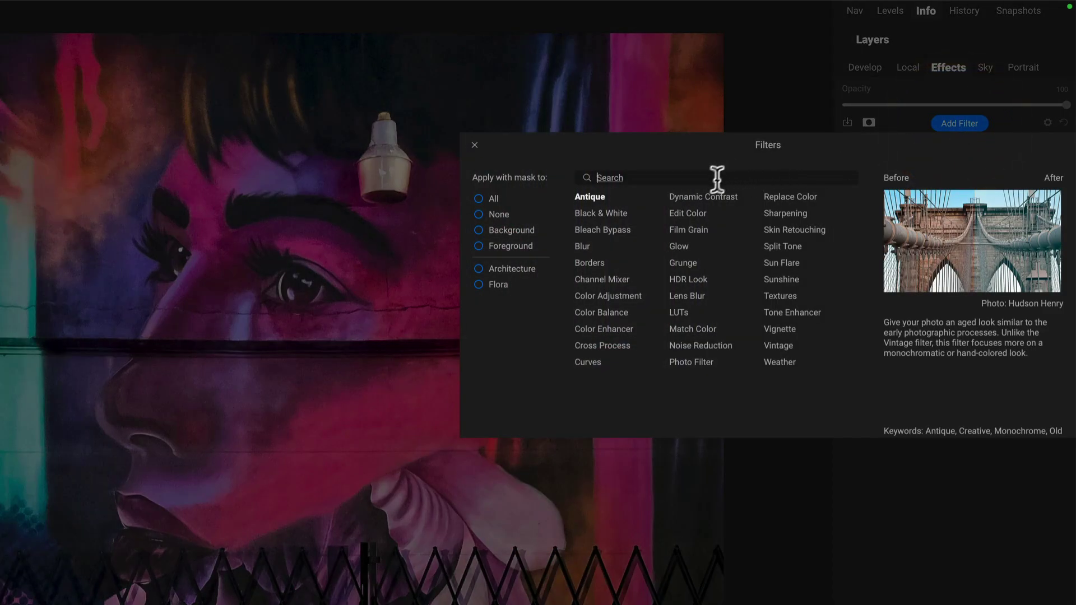
pyautogui.click(697, 208)
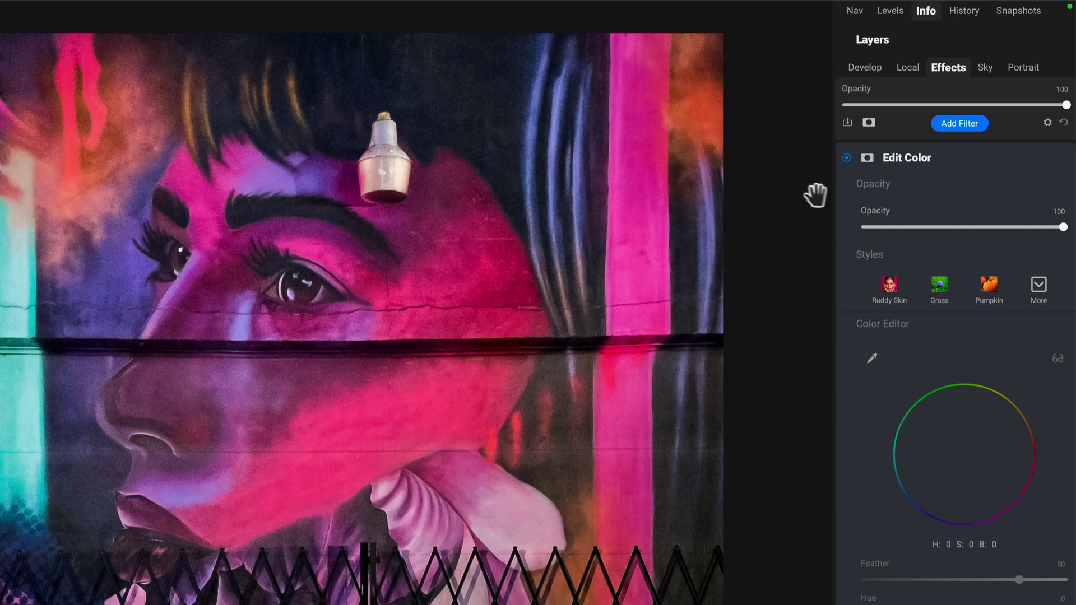
pyautogui.moveTo(872, 166)
pyautogui.click(1042, 284)
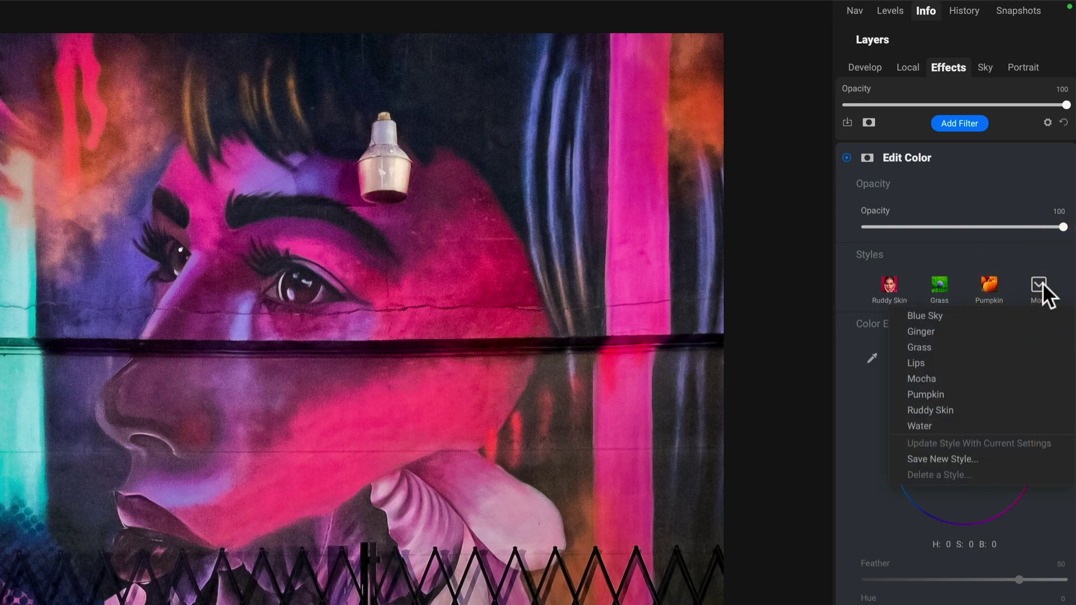
pyautogui.click(844, 283)
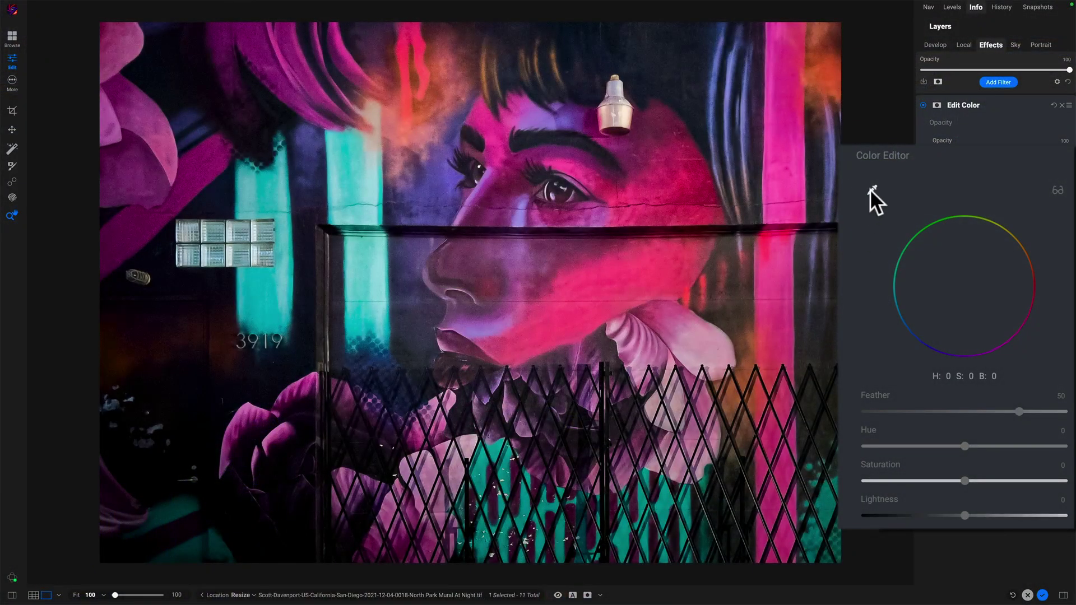
# Sample the pink on the mural's forehead with the eyedropper, targeting H 330, S 43, B 76.
pyautogui.click(872, 189)
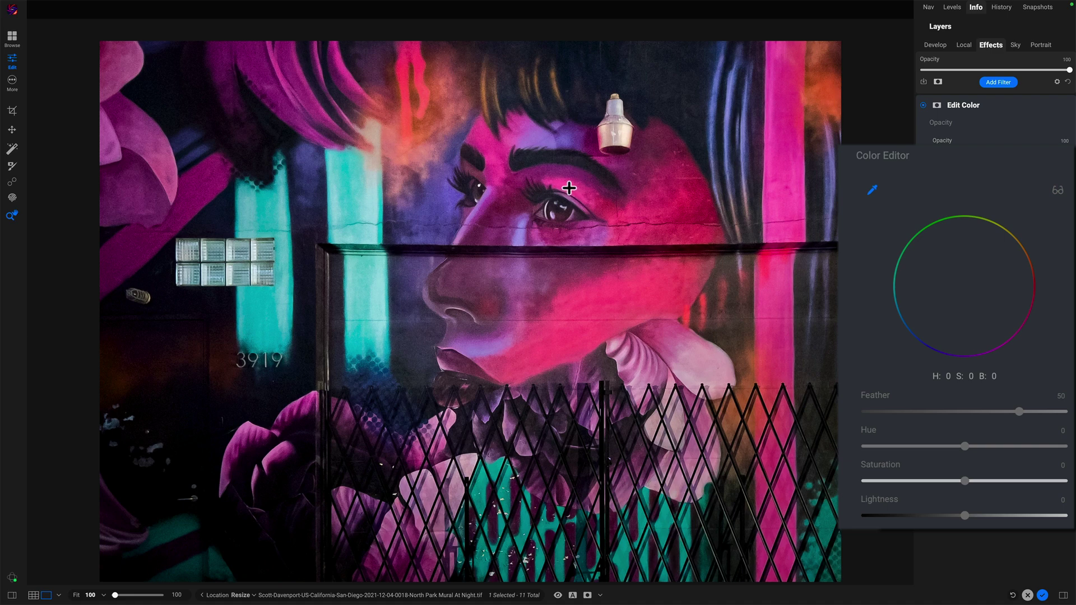
pyautogui.click(569, 188)
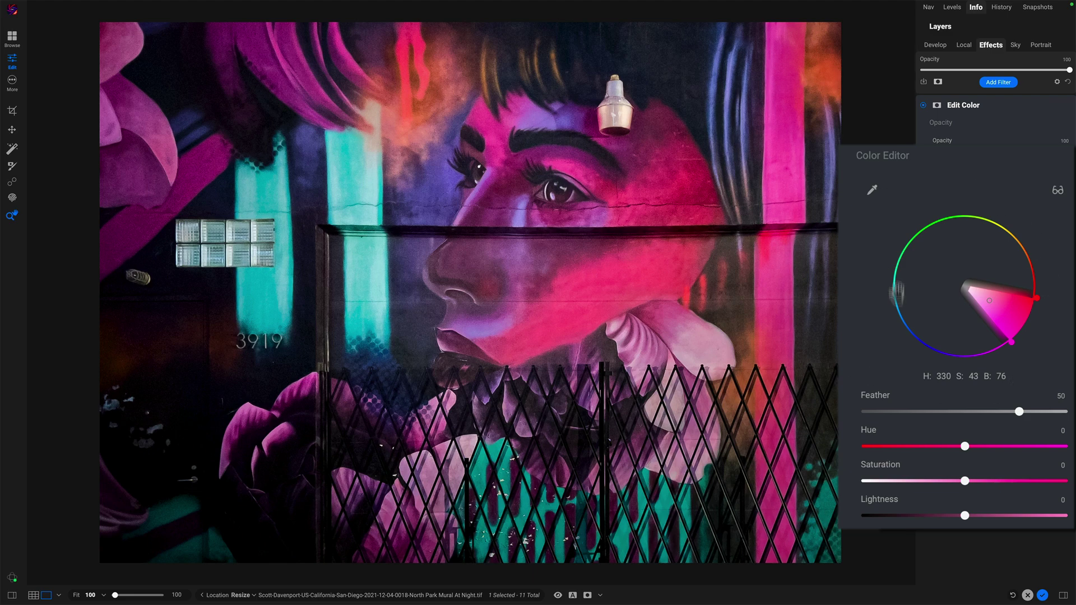
# Preview the targeted pinks against grey and adjust the hue range's purple and red limits.
pyautogui.click(1056, 191)
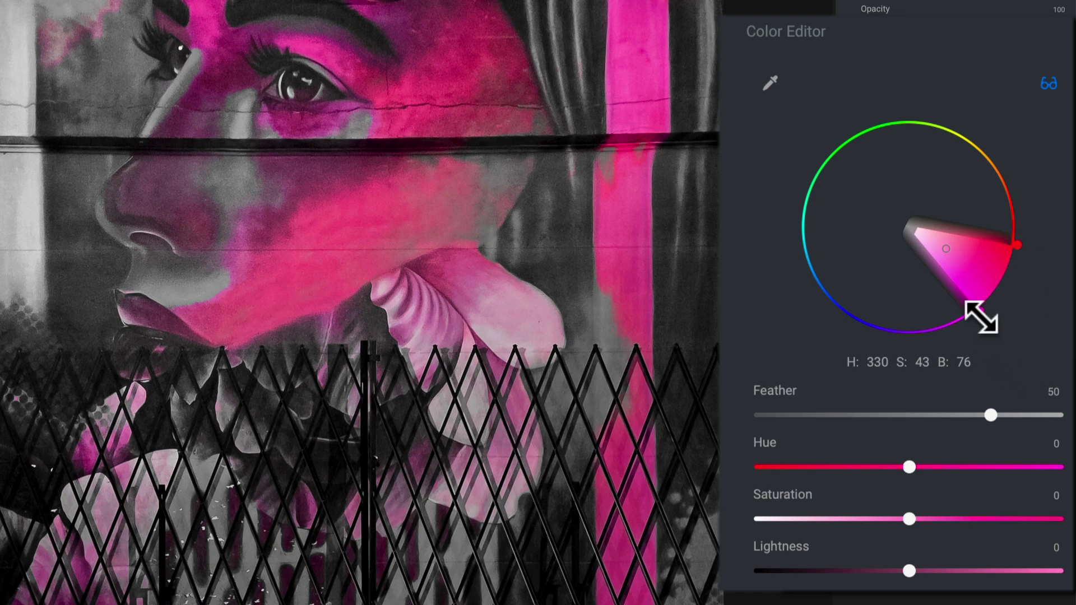
pyautogui.moveTo(978, 312); pyautogui.dragTo(936, 334)
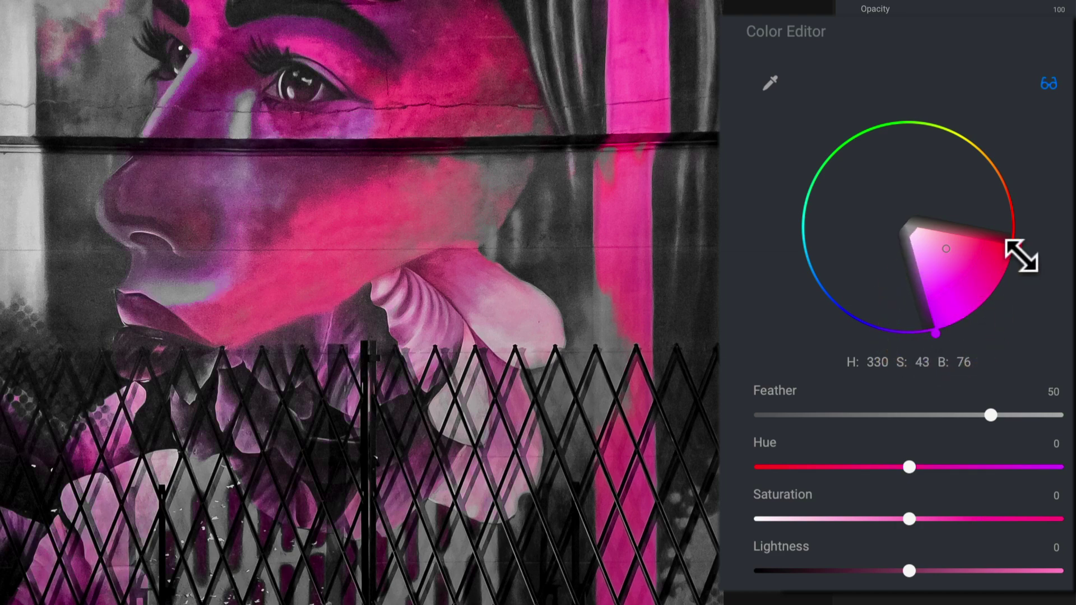
pyautogui.moveTo(1017, 245); pyautogui.dragTo(1013, 198)
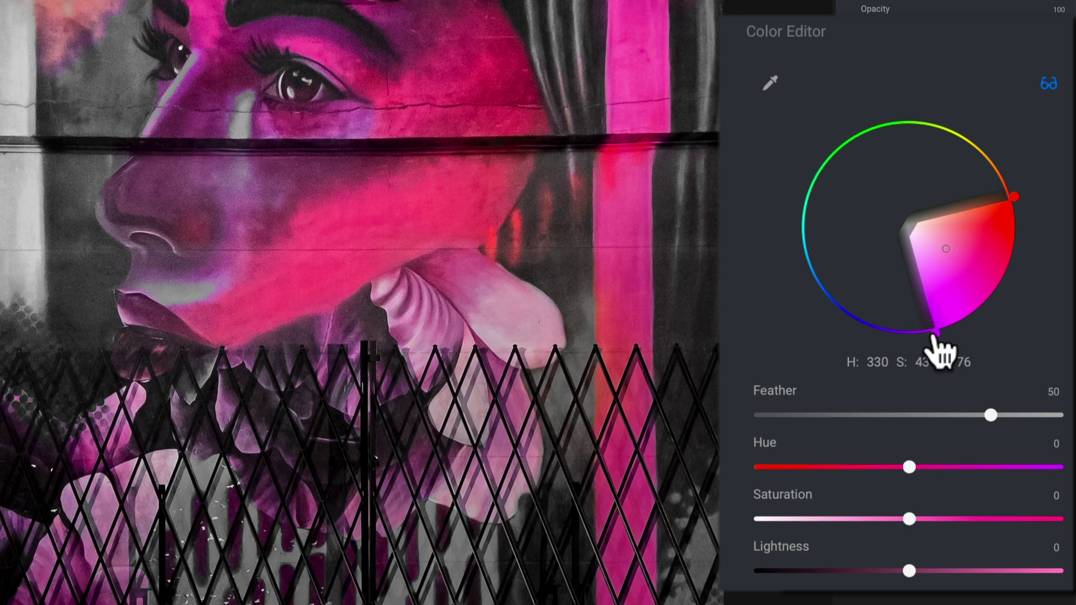
pyautogui.moveTo(935, 335); pyautogui.dragTo(974, 314)
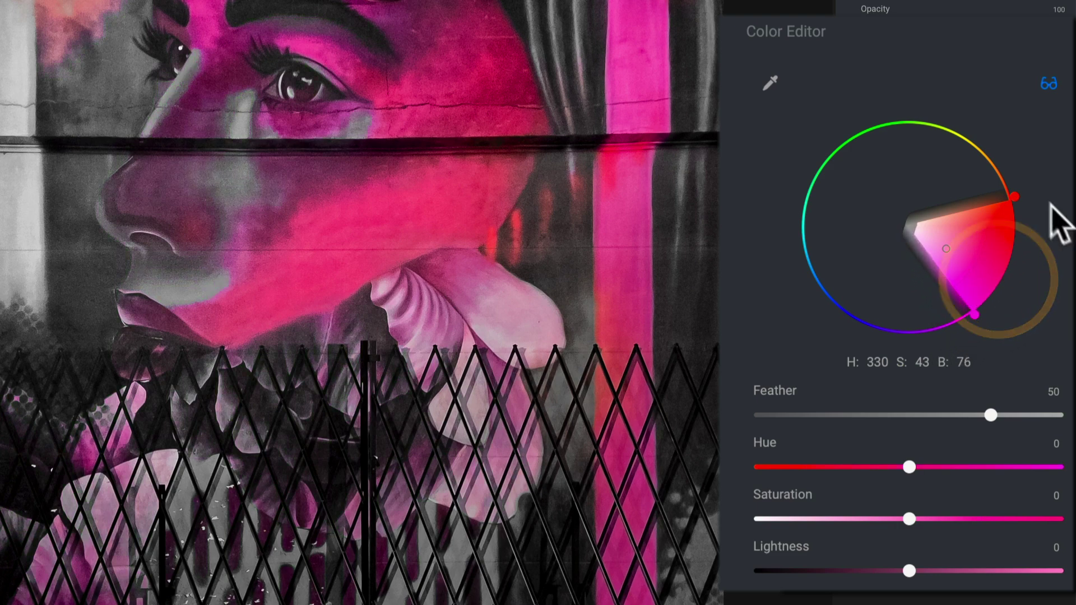
pyautogui.moveTo(1014, 197); pyautogui.dragTo(1018, 230)
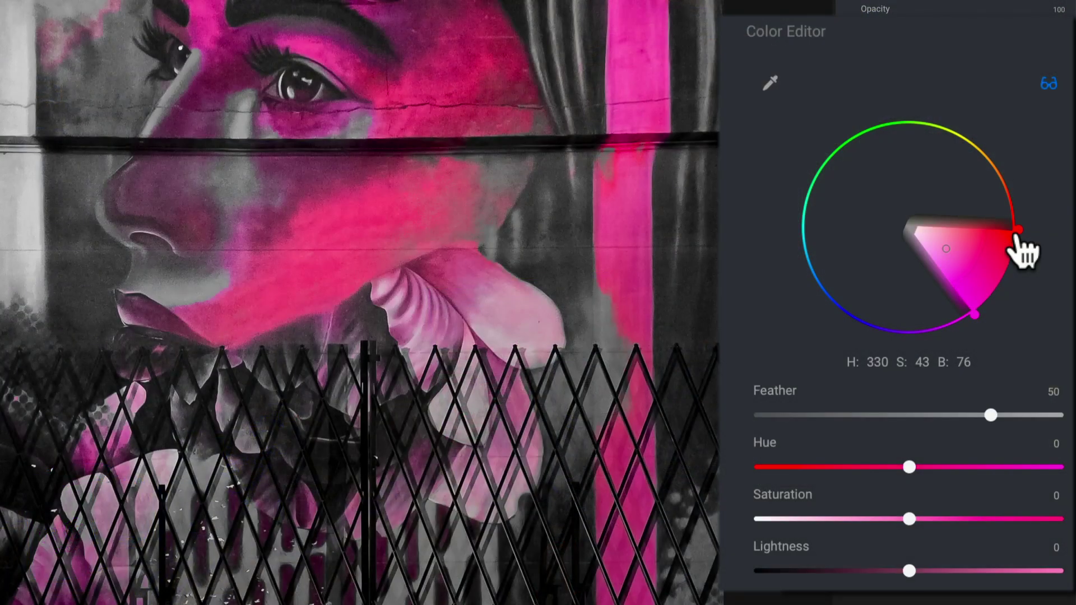
pyautogui.moveTo(1018, 231); pyautogui.dragTo(1018, 240)
# Tighten the wedge's hue and saturation limits to the saturated hot pinks, reaching H 344, S 63.
pyautogui.click(980, 308)
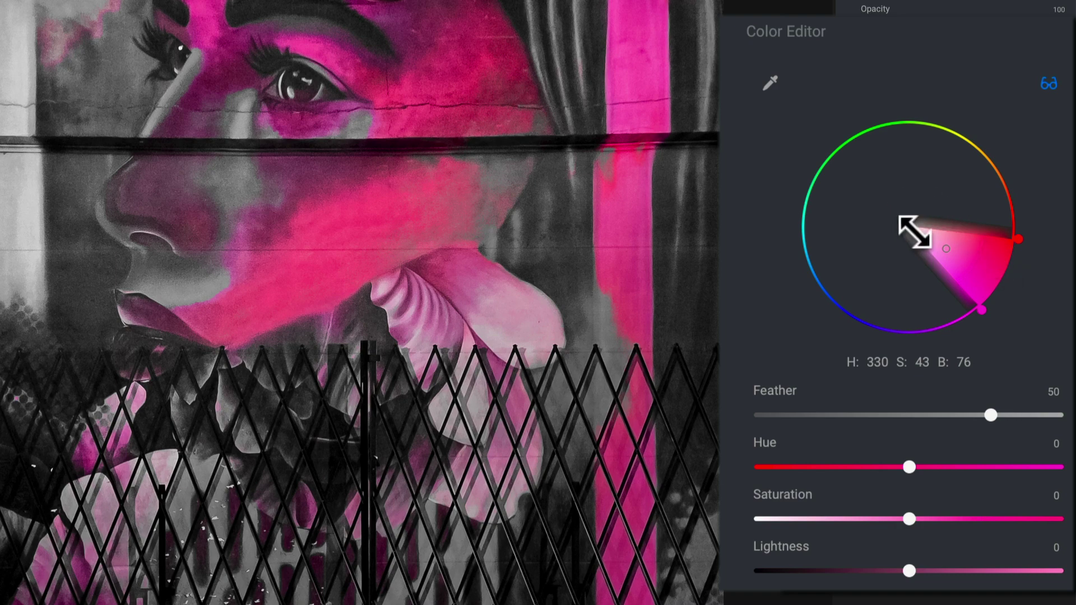
pyautogui.moveTo(913, 232); pyautogui.dragTo(935, 247)
pyautogui.moveTo(1000, 273); pyautogui.dragTo(984, 261)
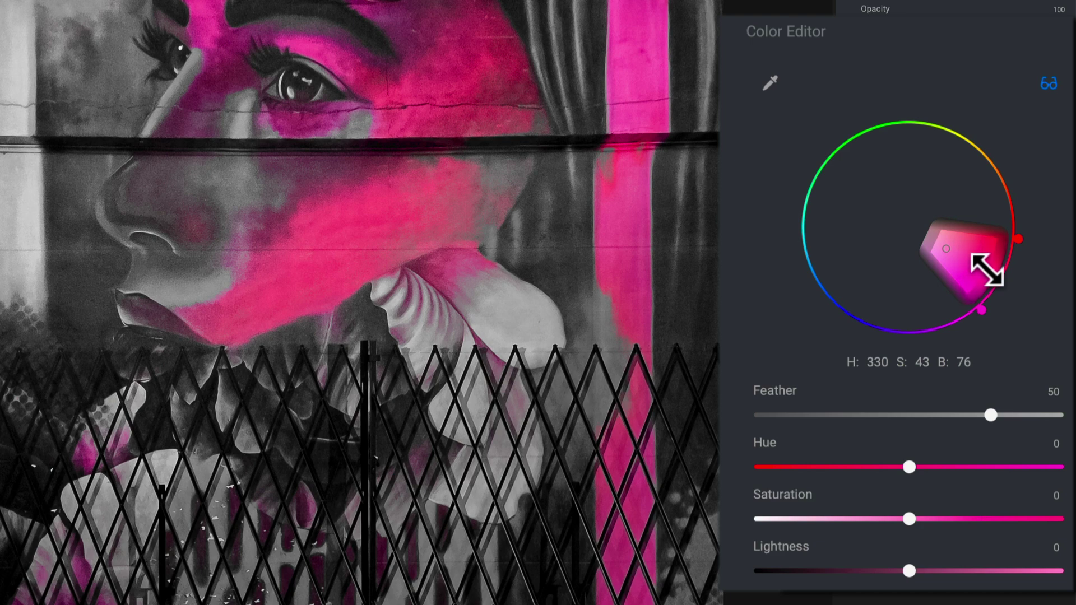
pyautogui.moveTo(1003, 280); pyautogui.dragTo(1004, 280)
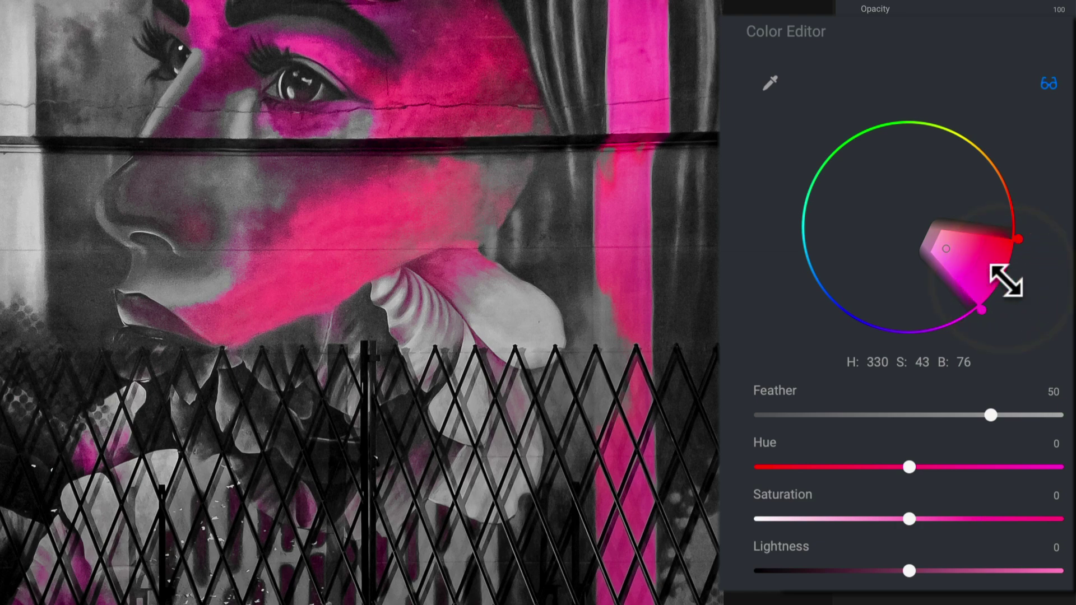
pyautogui.click(933, 248)
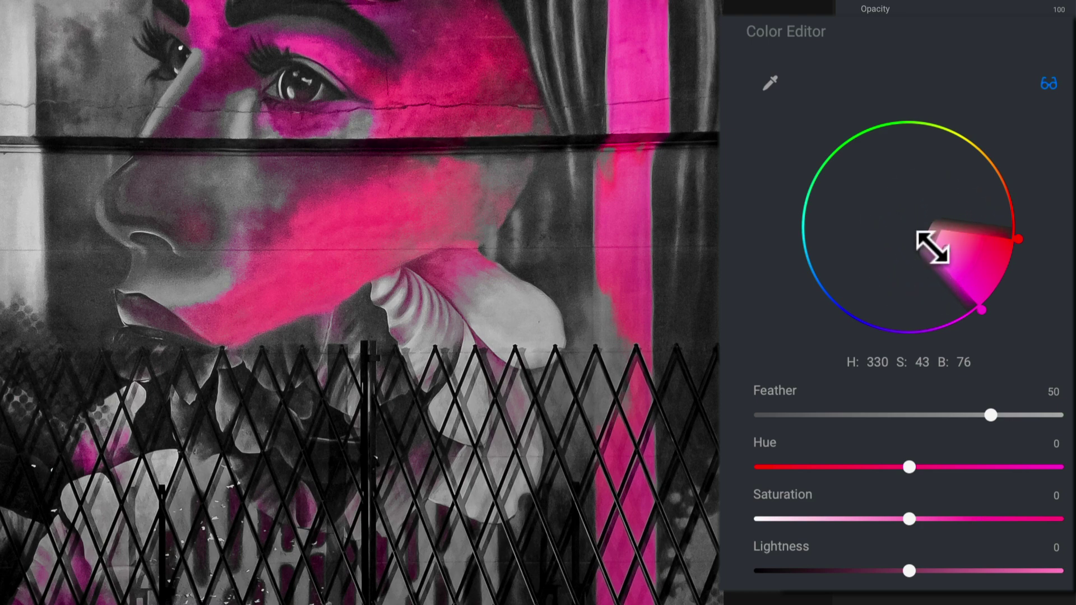
pyautogui.moveTo(905, 235); pyautogui.dragTo(902, 230)
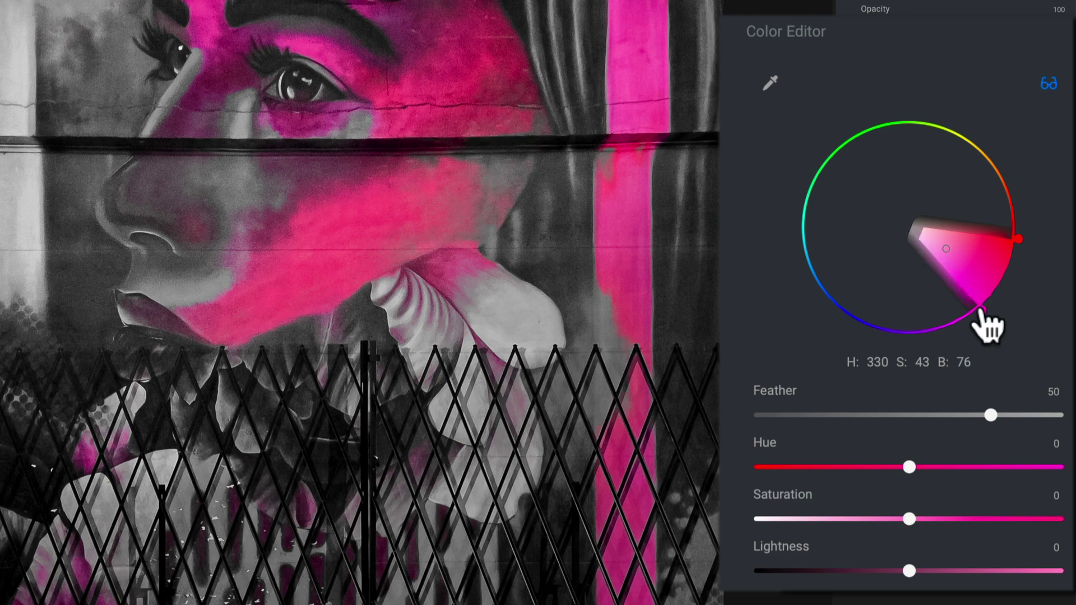
pyautogui.moveTo(979, 314); pyautogui.dragTo(984, 271)
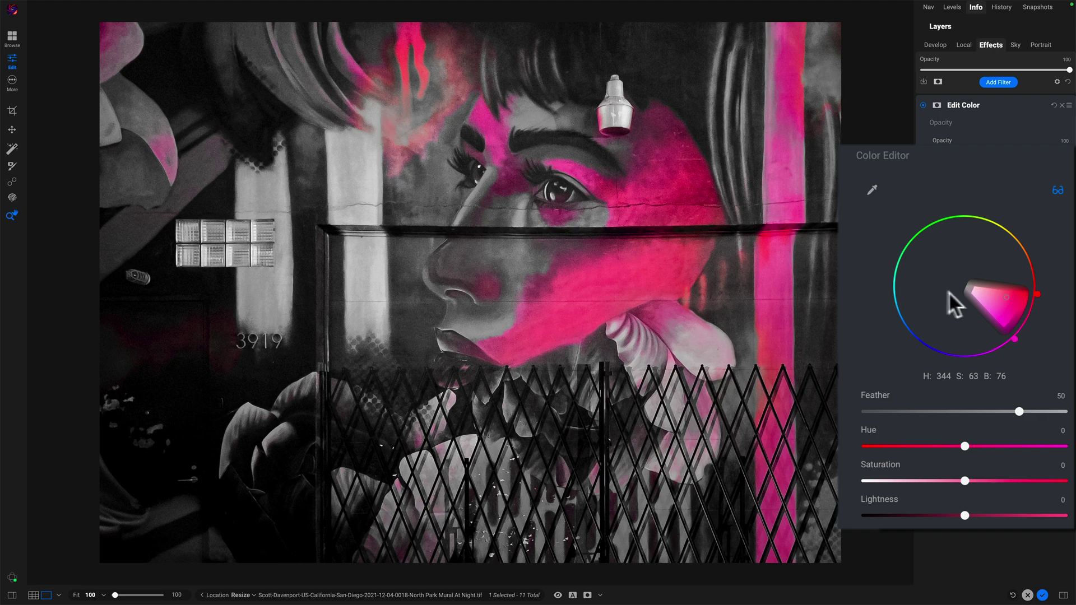
# Widen the pink range toward purple and red to H 327, S 62, then exit the grey preview.
pyautogui.click(1000, 325)
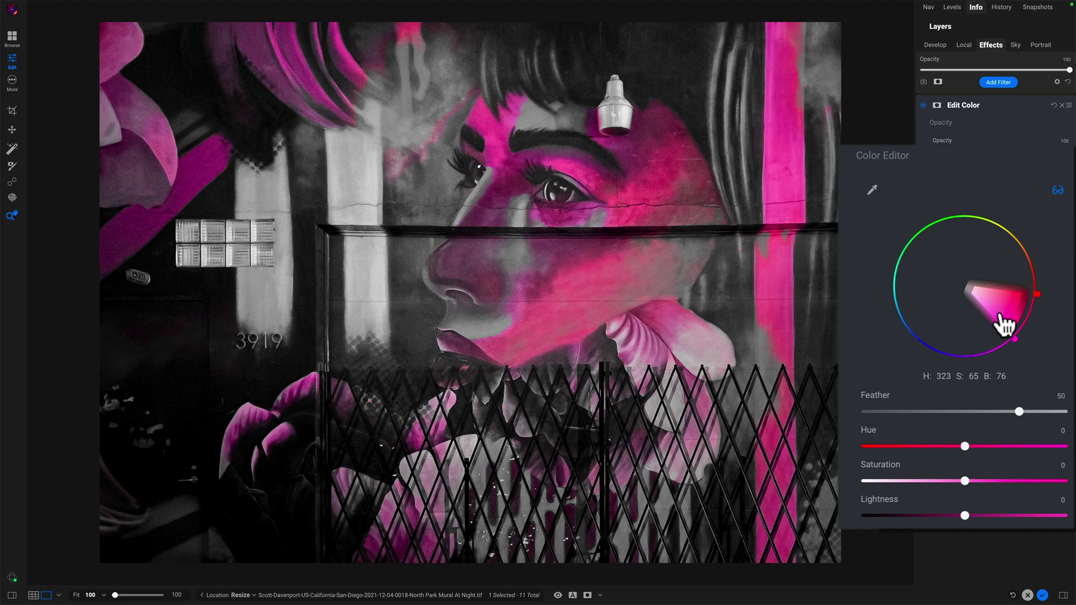
pyautogui.click(1000, 315)
pyautogui.click(983, 302)
pyautogui.moveTo(1014, 341)
pyautogui.mouseDown()
pyautogui.moveTo(1020, 348)
pyautogui.moveTo(1003, 359)
pyautogui.moveTo(1001, 350)
pyautogui.mouseUp()
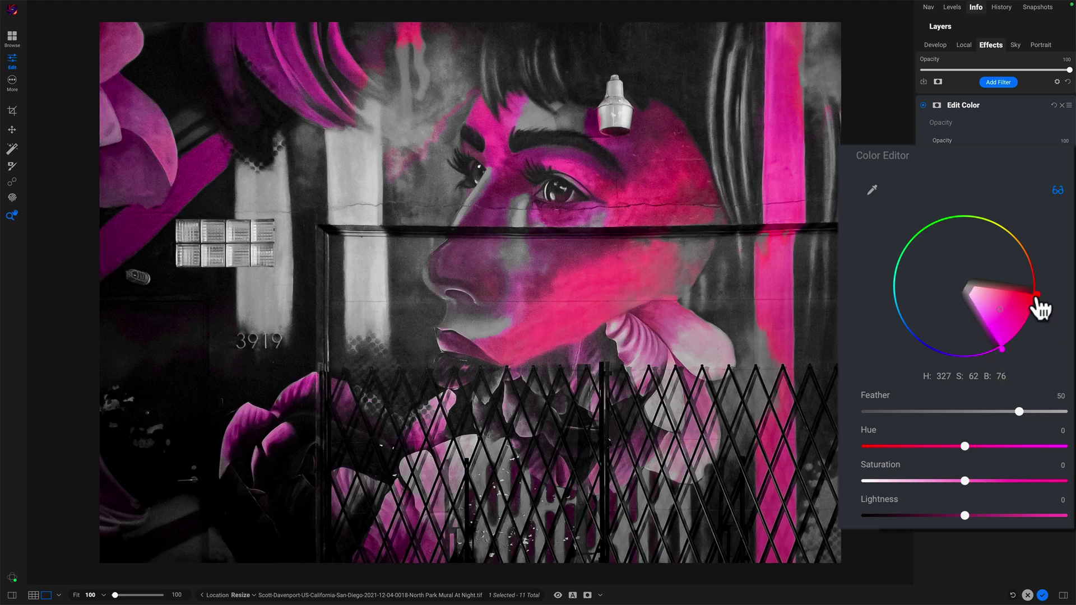
pyautogui.moveTo(1039, 293); pyautogui.dragTo(1037, 284)
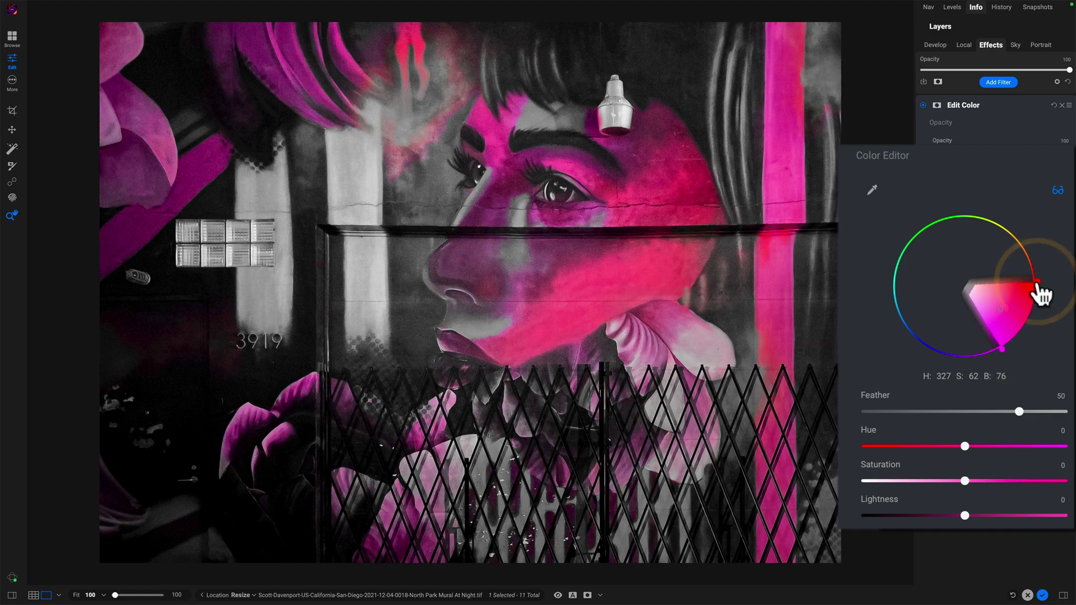
pyautogui.click(1057, 191)
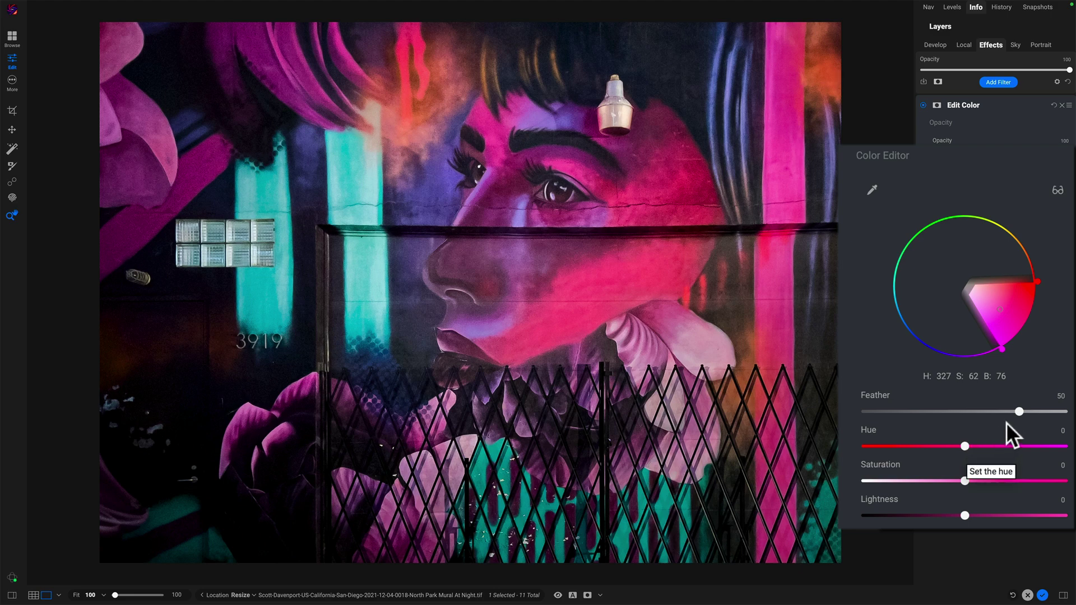
# Test Hue shifts on the pinks, from -100 to near zero, plus a saturation boost.
pyautogui.click(908, 445)
pyautogui.click(864, 446)
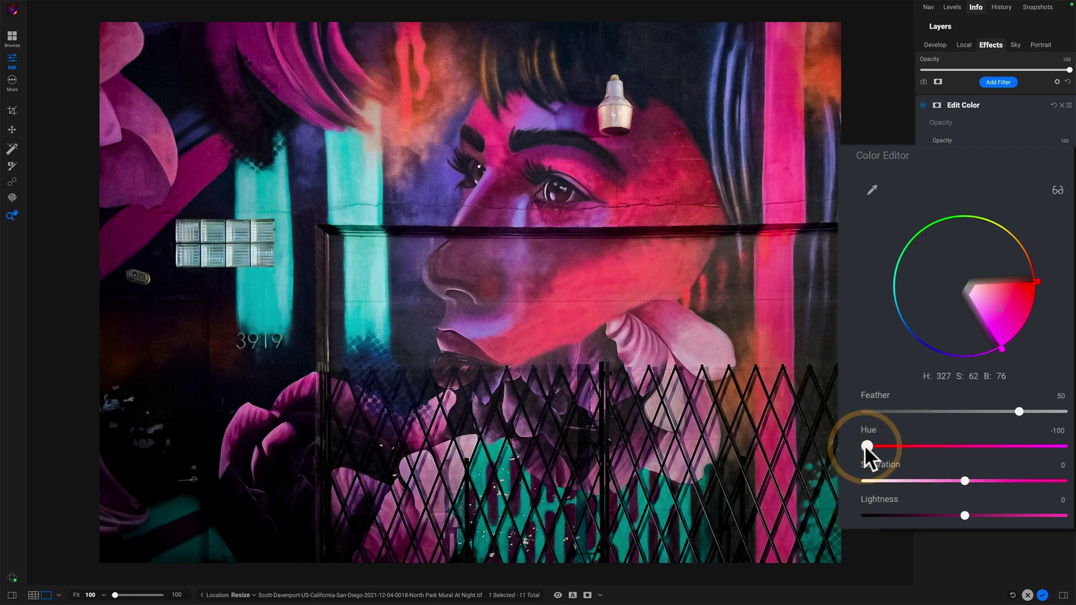
pyautogui.click(929, 446)
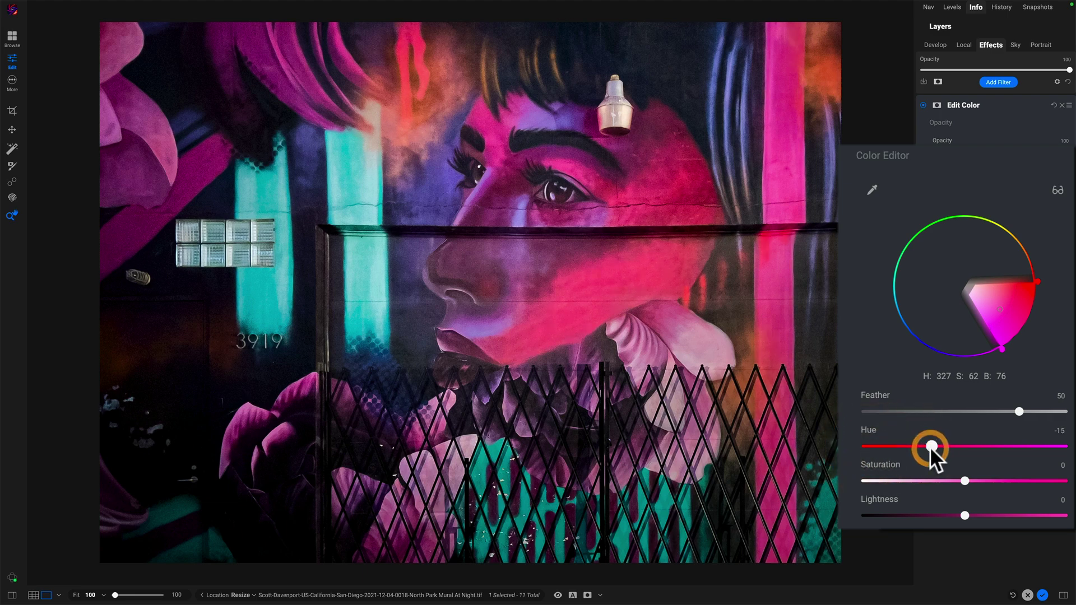
pyautogui.click(890, 446)
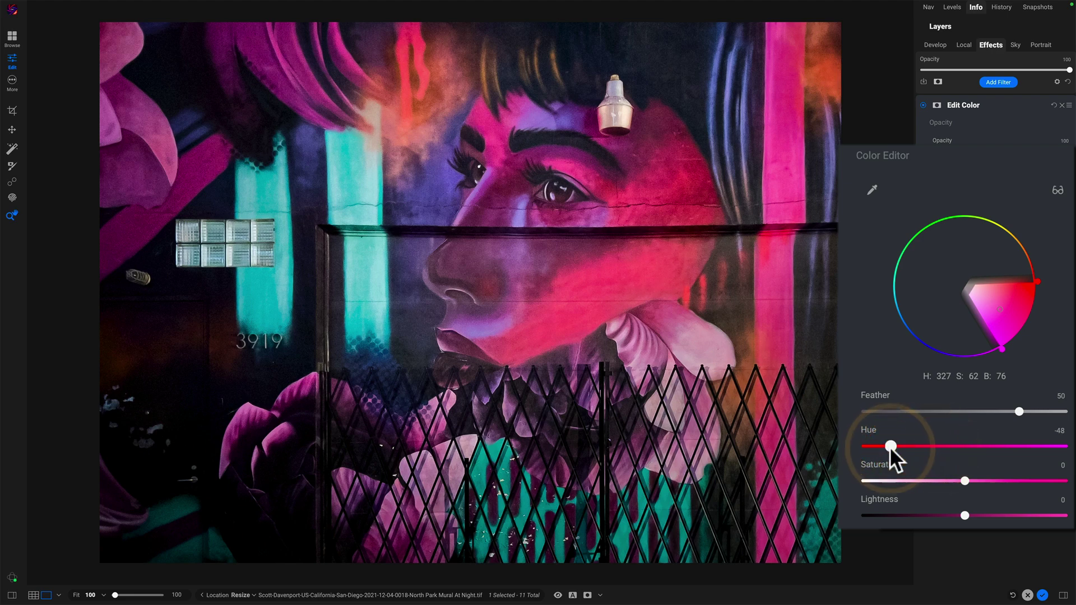
pyautogui.click(956, 446)
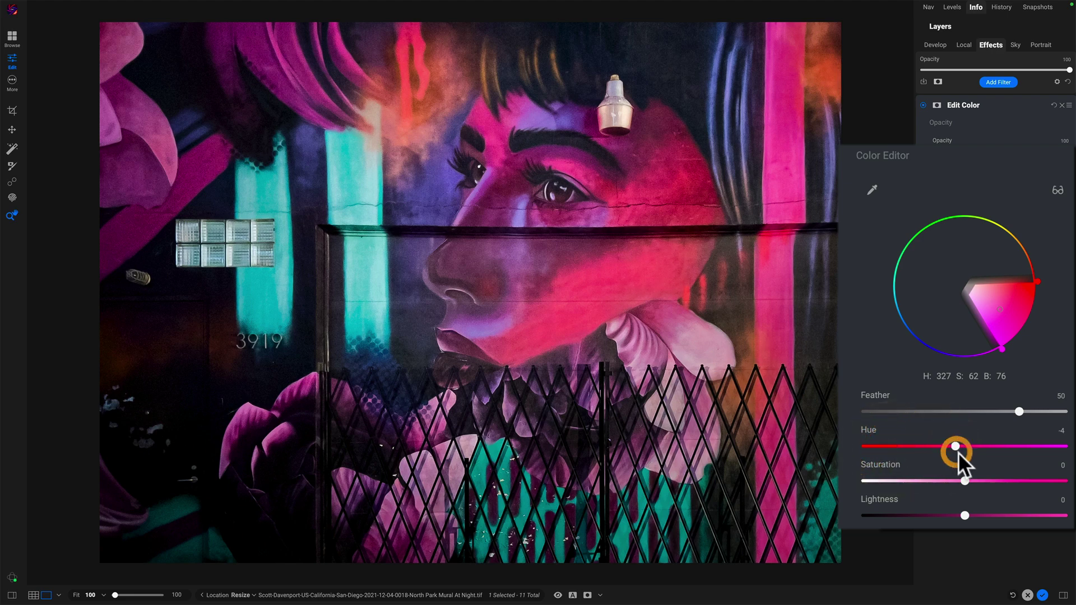
pyautogui.click(1034, 480)
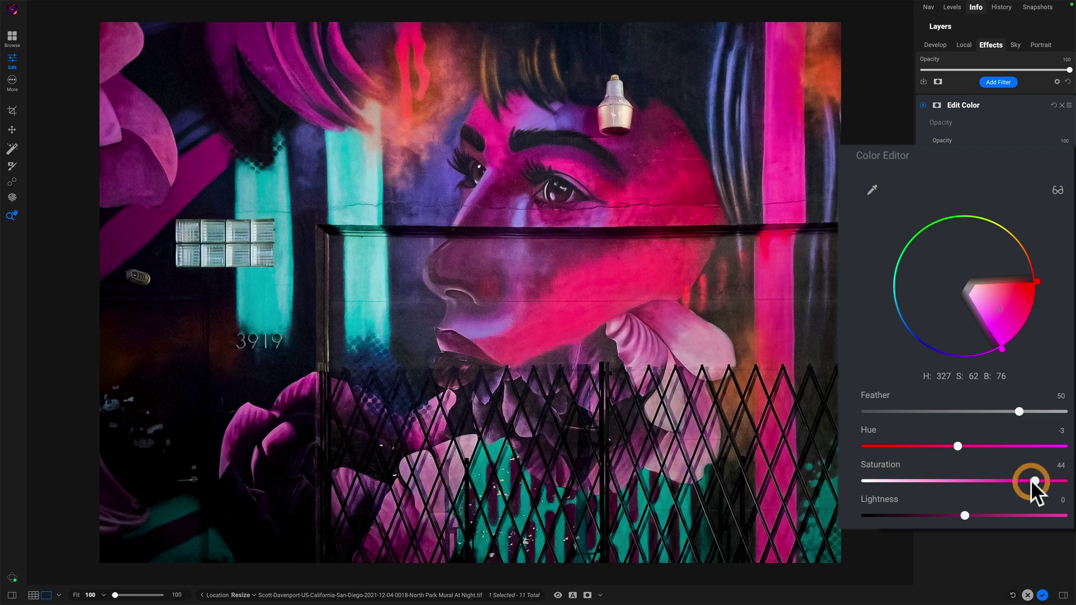
# Reset Hue, Saturation and Lightness to 0 and narrow the pink range to H 331, S 59.
pyautogui.doubleClick(885, 463)
pyautogui.click(1032, 515)
pyautogui.doubleClick(885, 497)
pyautogui.doubleClick(882, 465)
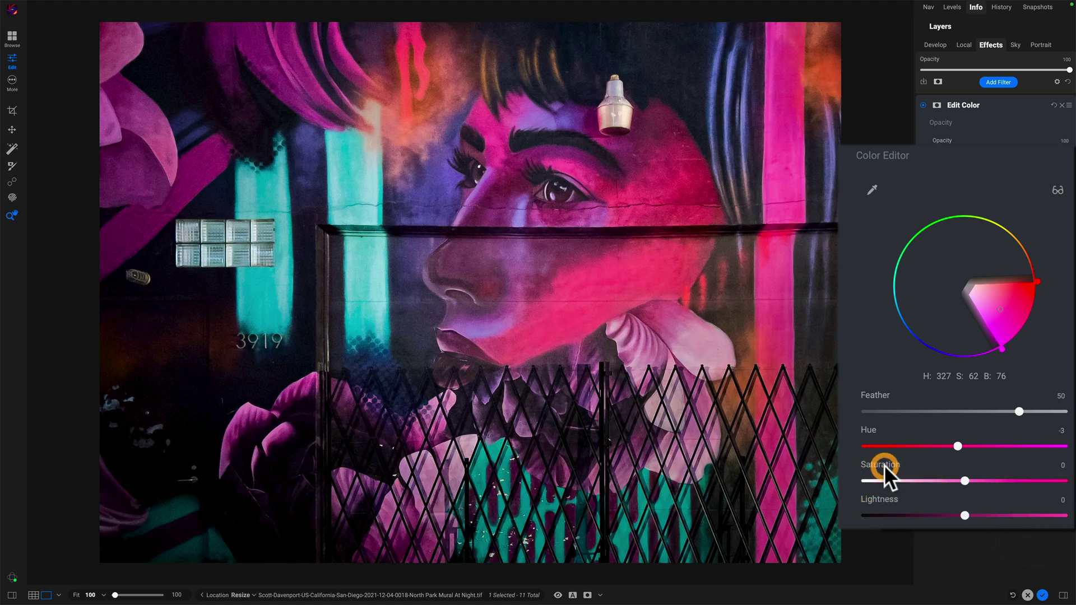
pyautogui.doubleClick(871, 429)
pyautogui.moveTo(999, 354); pyautogui.dragTo(1011, 355)
pyautogui.moveTo(1036, 284); pyautogui.dragTo(1037, 307)
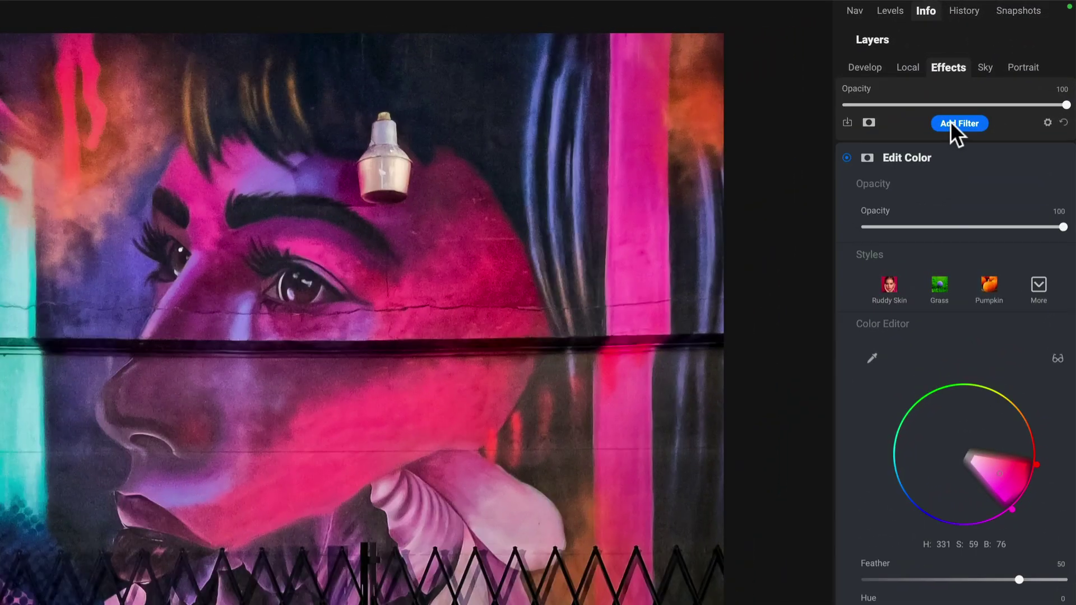
# Add another Edit Color filter to the Effects stack, starting at H 0, S 0, B 0.
pyautogui.click(998, 81)
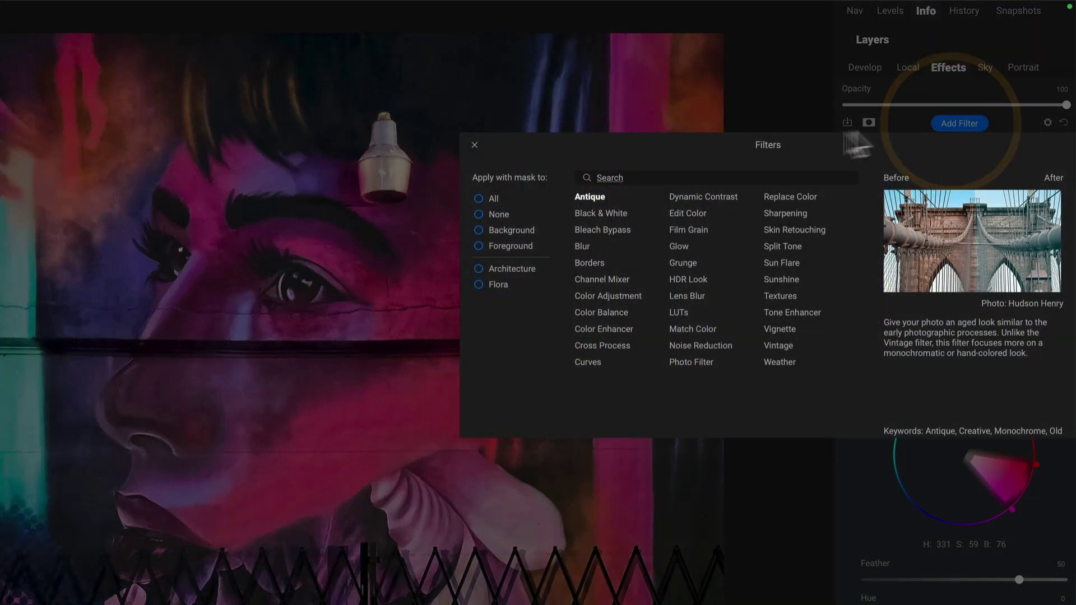
pyautogui.click(694, 213)
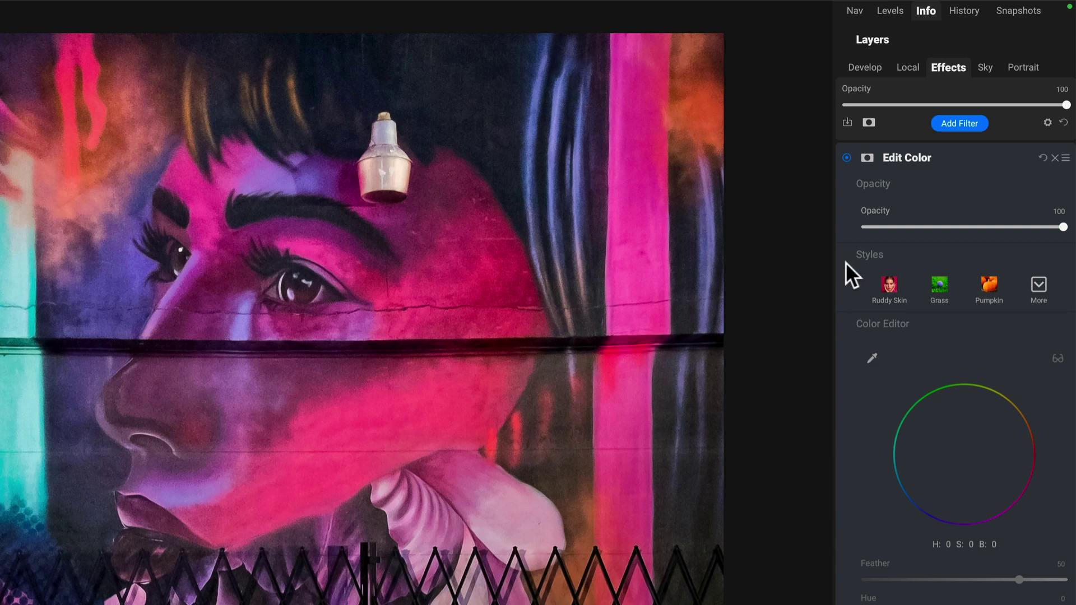
# Collapse Styles and Opacity and sample the mural's teal at H 188, S 44, B 55.
pyautogui.click(862, 254)
pyautogui.click(868, 184)
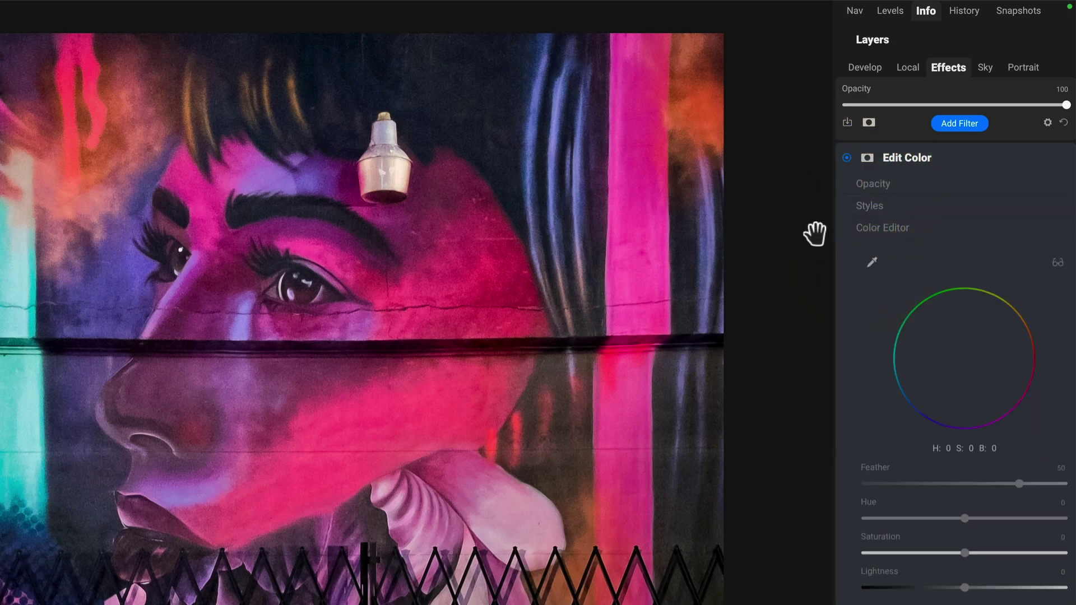
pyautogui.click(871, 256)
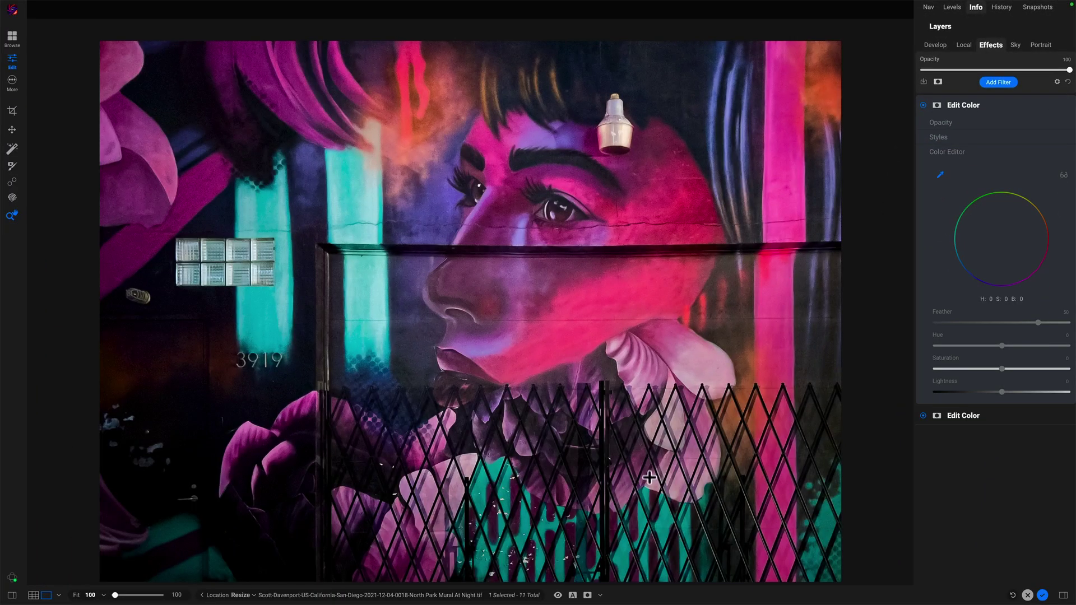
pyautogui.click(664, 521)
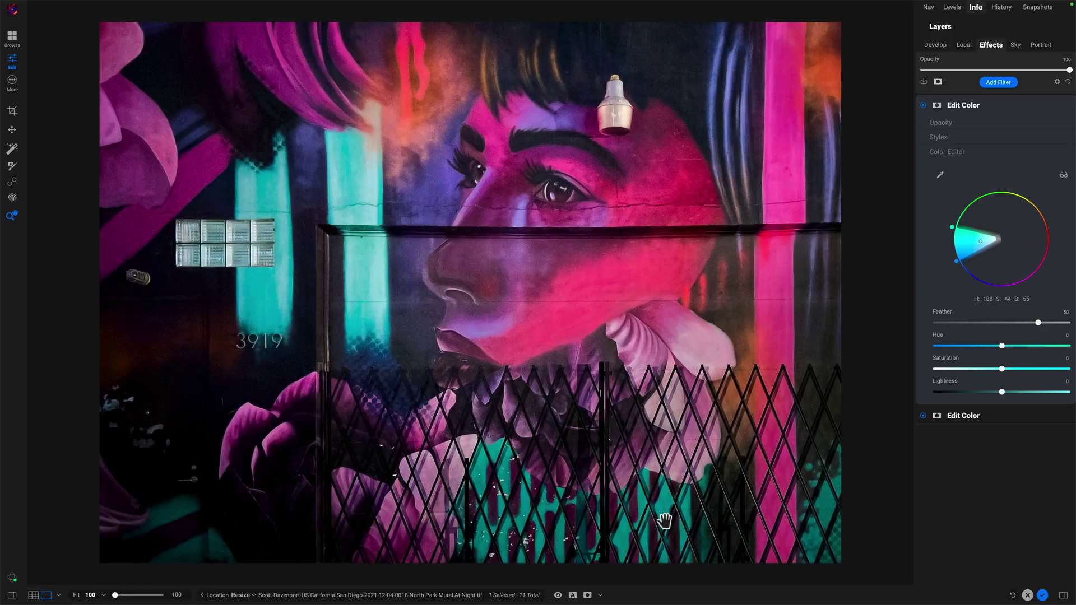
# Toggle the grey-background preview of the aqua range off and back on.
pyautogui.click(1062, 174)
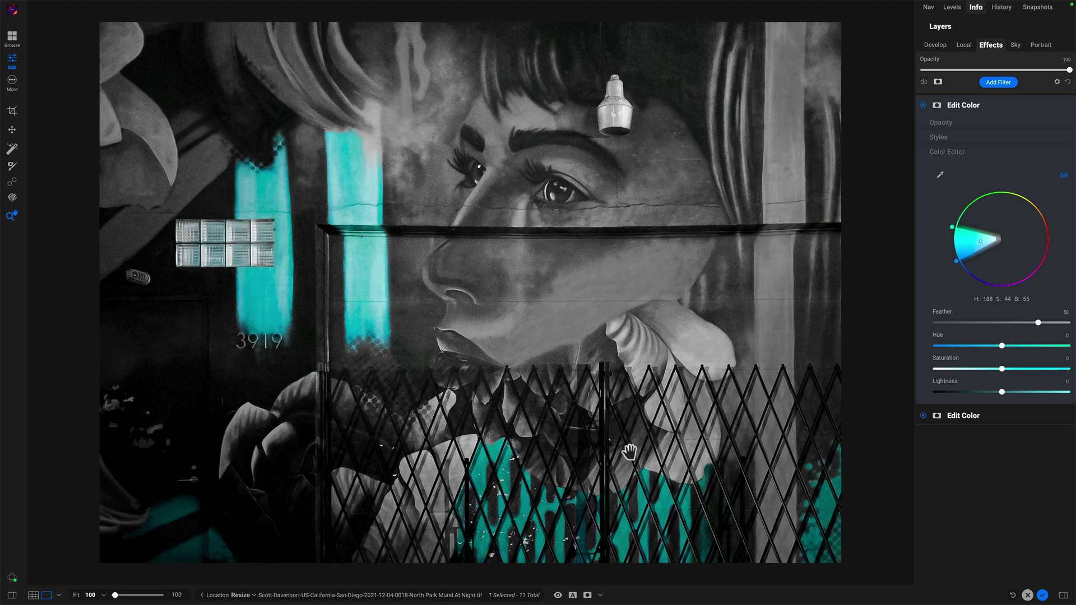
pyautogui.click(1063, 175)
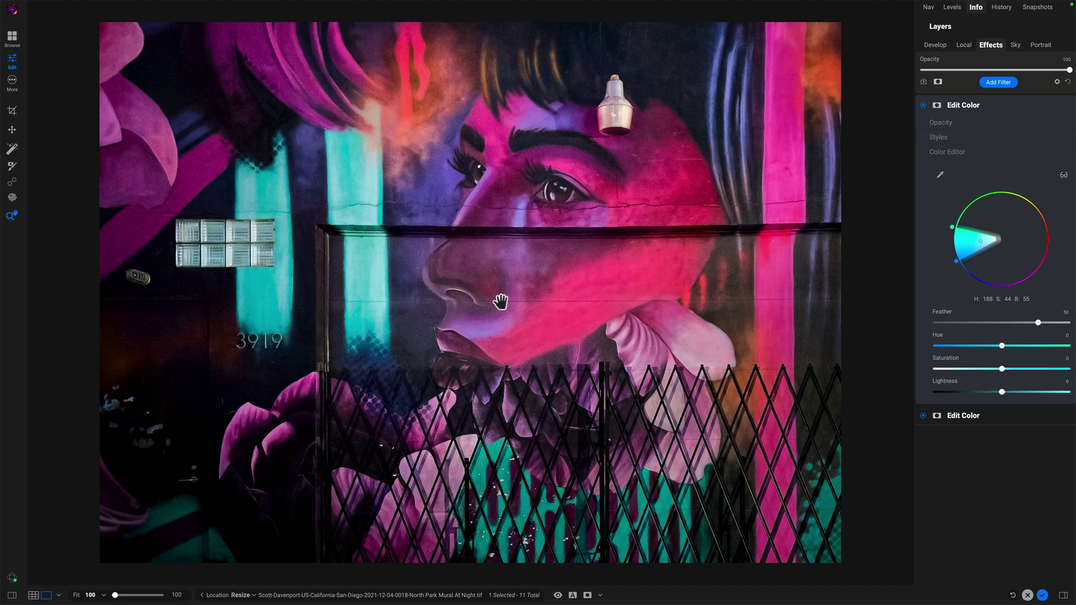
pyautogui.click(1063, 175)
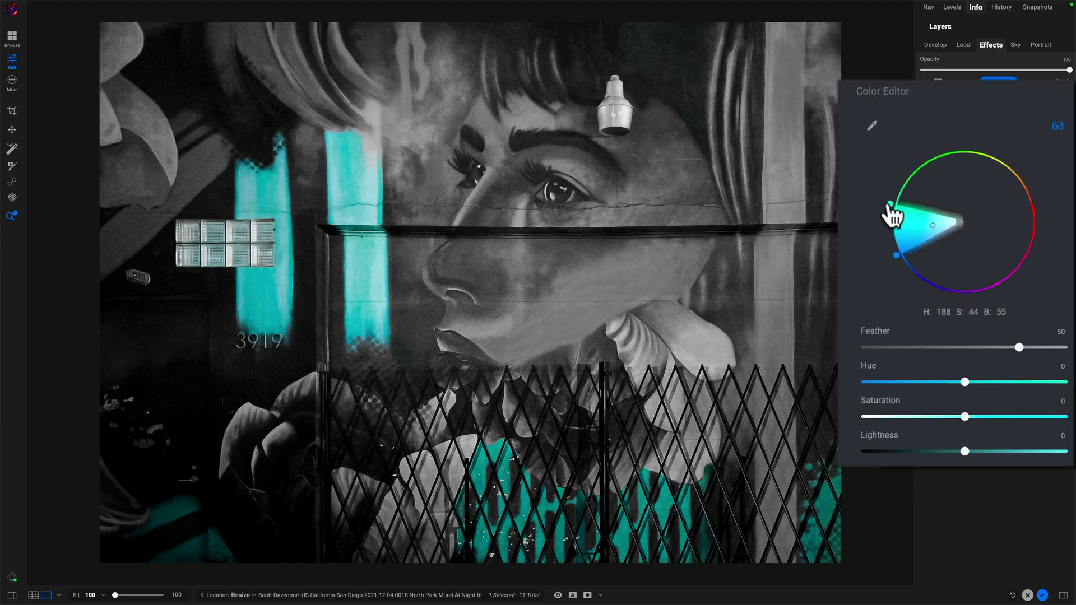
# Widen the aqua range, set Hue -28 and Lightness -48, and recentre the target at H 195, S 57.
pyautogui.moveTo(950, 230); pyautogui.dragTo(957, 213)
pyautogui.moveTo(896, 253); pyautogui.dragTo(905, 275)
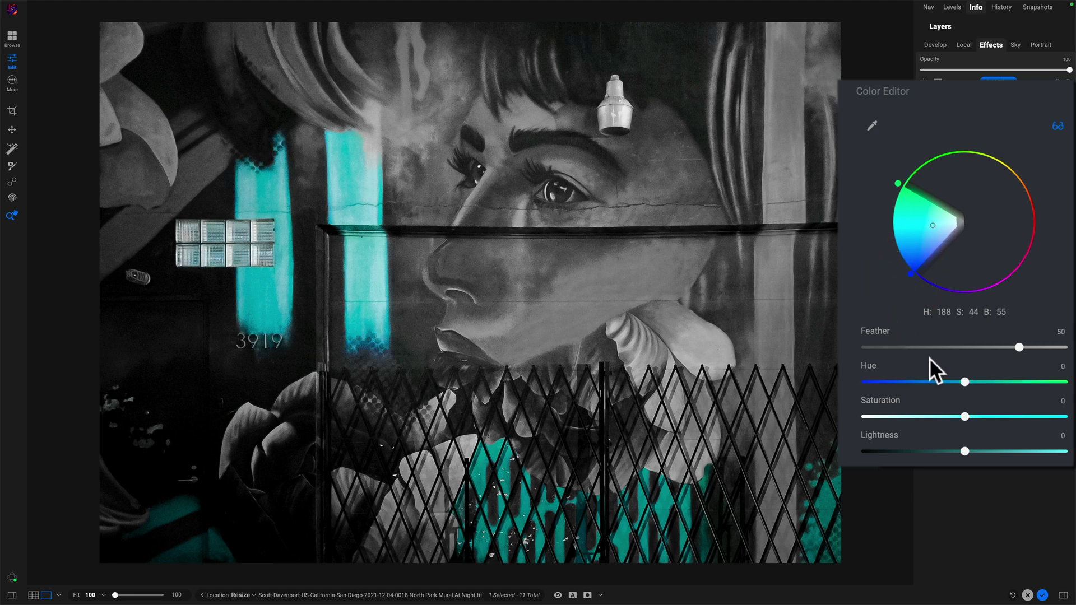
pyautogui.moveTo(949, 381); pyautogui.dragTo(886, 380)
pyautogui.click(912, 381)
pyautogui.moveTo(922, 452); pyautogui.dragTo(889, 451)
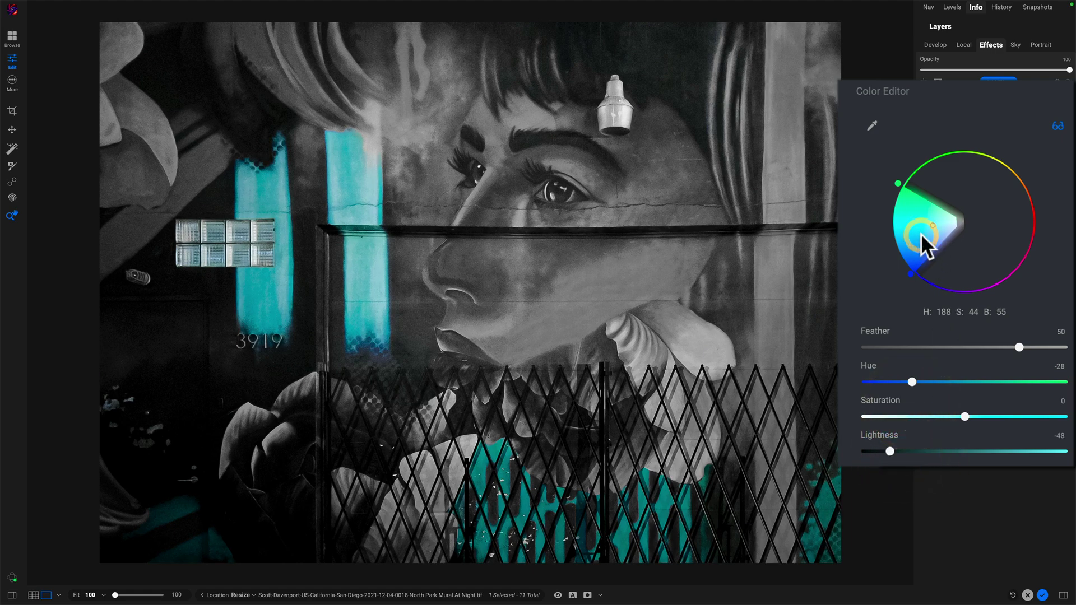
pyautogui.moveTo(932, 227); pyautogui.dragTo(923, 233)
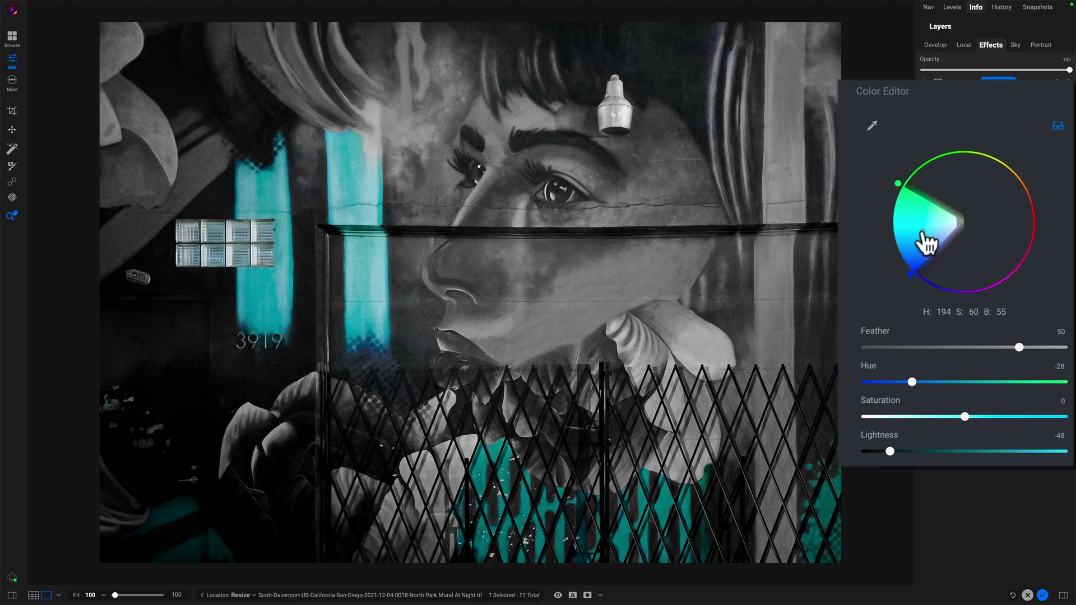
pyautogui.moveTo(922, 232)
pyautogui.mouseDown()
pyautogui.moveTo(915, 223)
pyautogui.moveTo(924, 234)
pyautogui.mouseUp()
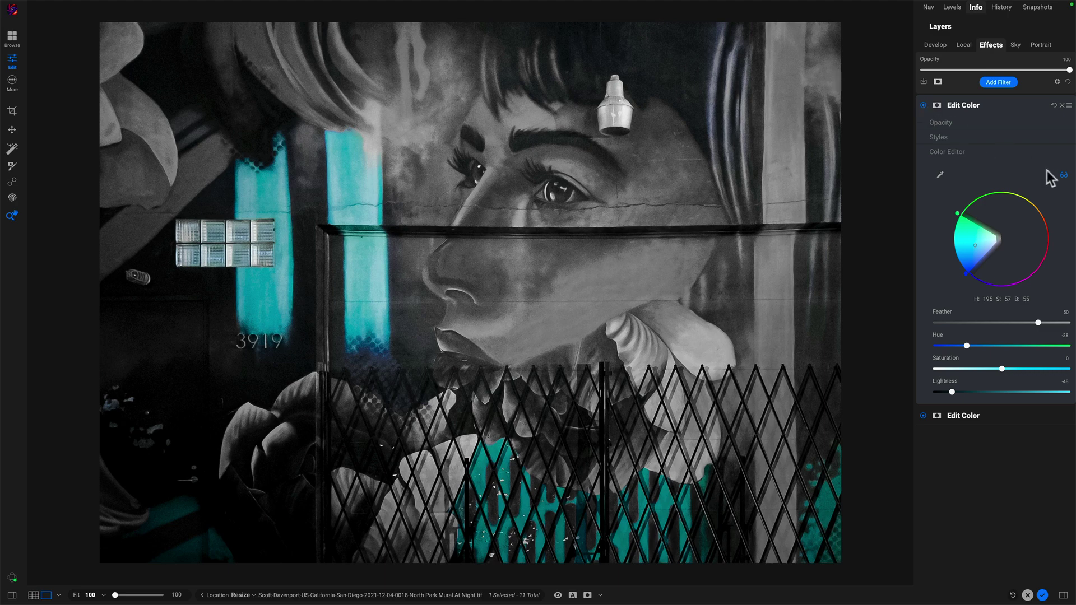
# Exit the range preview and toggle the aqua-darkening Edit Color filter off and on to compare.
pyautogui.click(1063, 175)
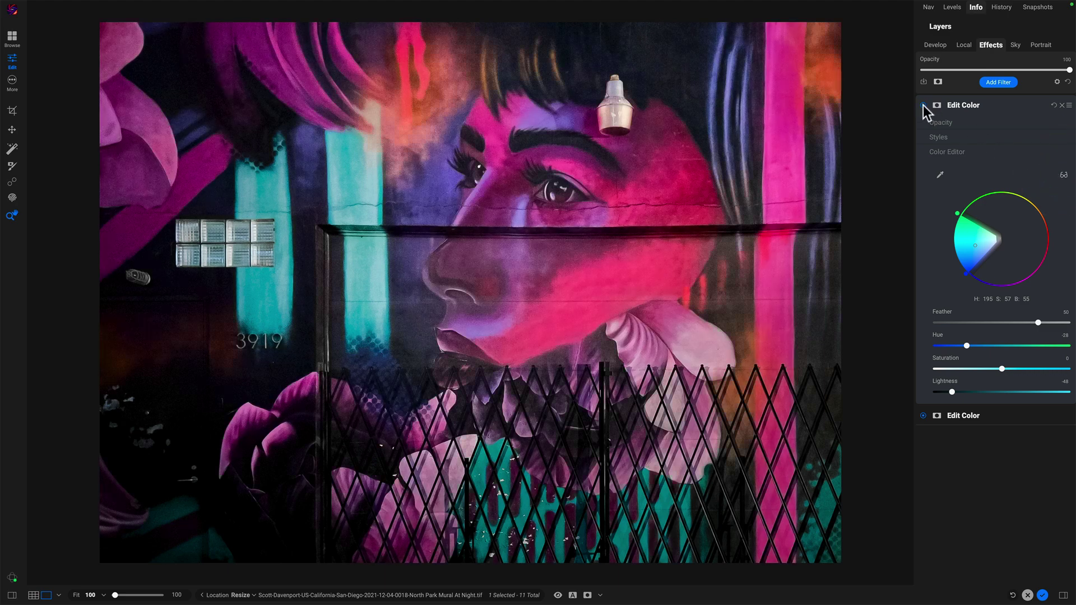
pyautogui.click(923, 105)
pyautogui.click(922, 106)
pyautogui.click(923, 105)
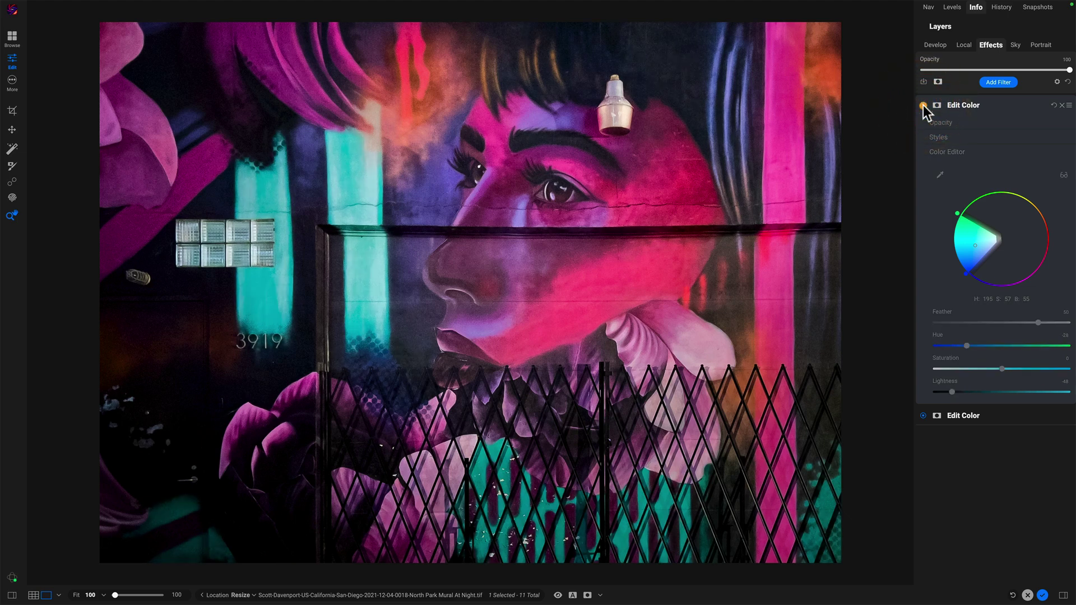
pyautogui.click(923, 105)
pyautogui.click(923, 105)
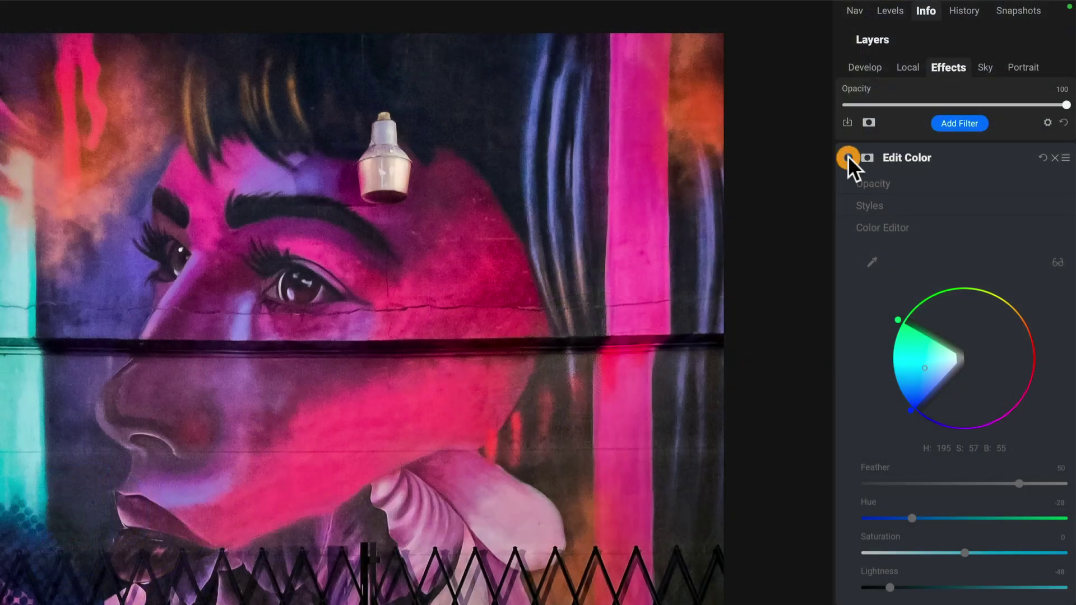
pyautogui.click(848, 156)
# Add a linear Gradient Mask to the aqua-darkening Edit Color filter.
pyautogui.click(868, 158)
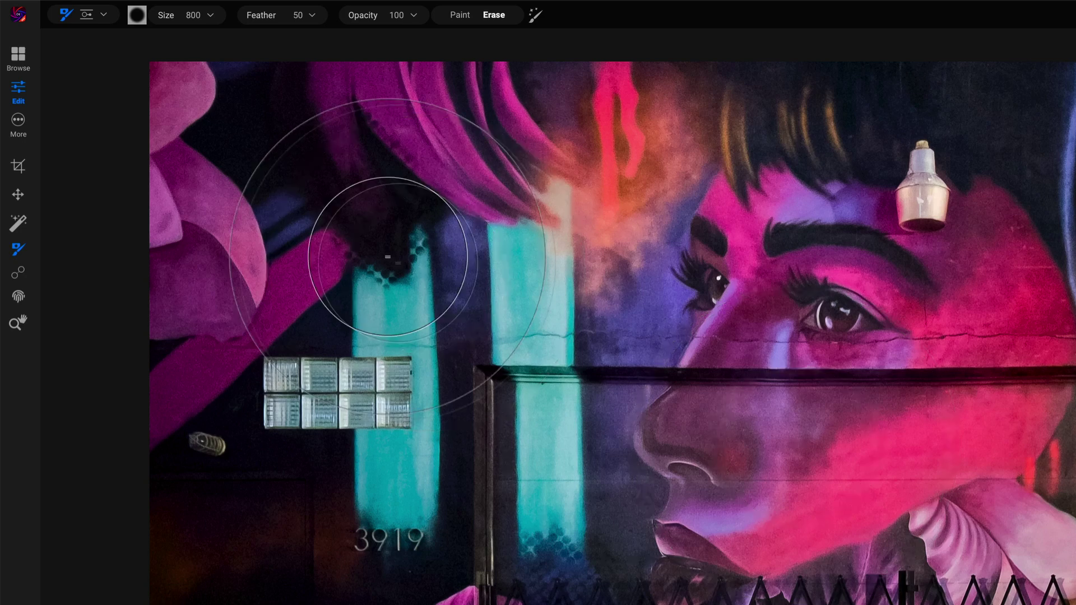
pyautogui.click(101, 14)
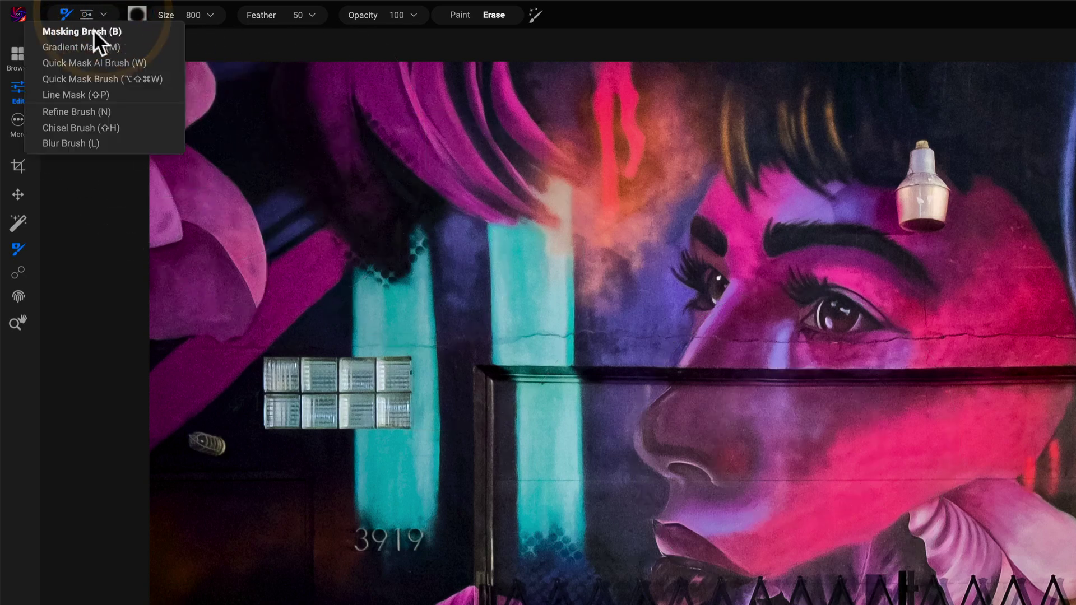
pyautogui.click(95, 45)
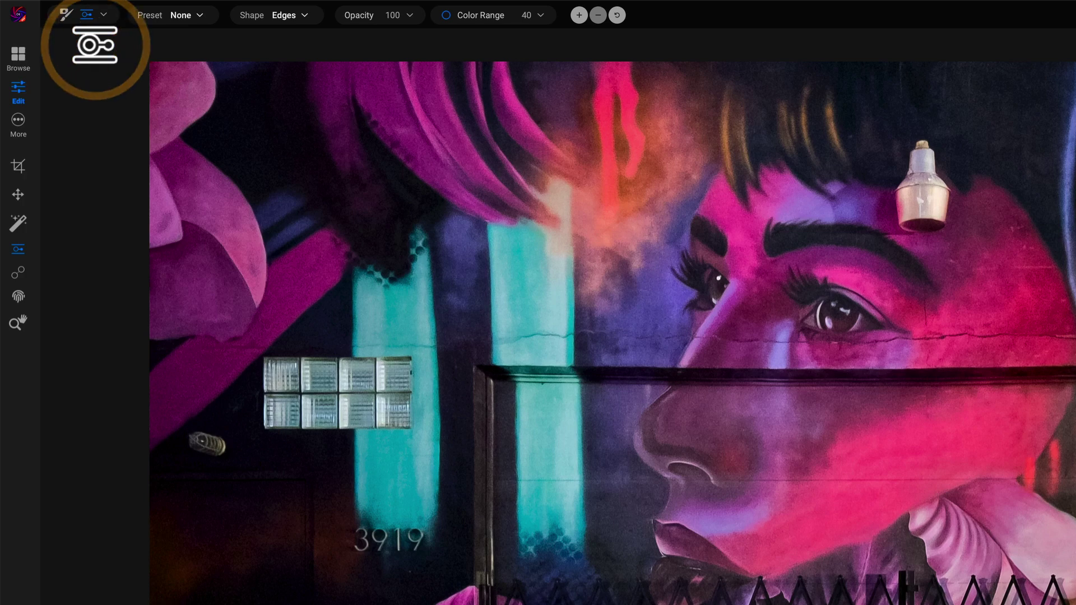
pyautogui.click(304, 15)
pyautogui.click(305, 36)
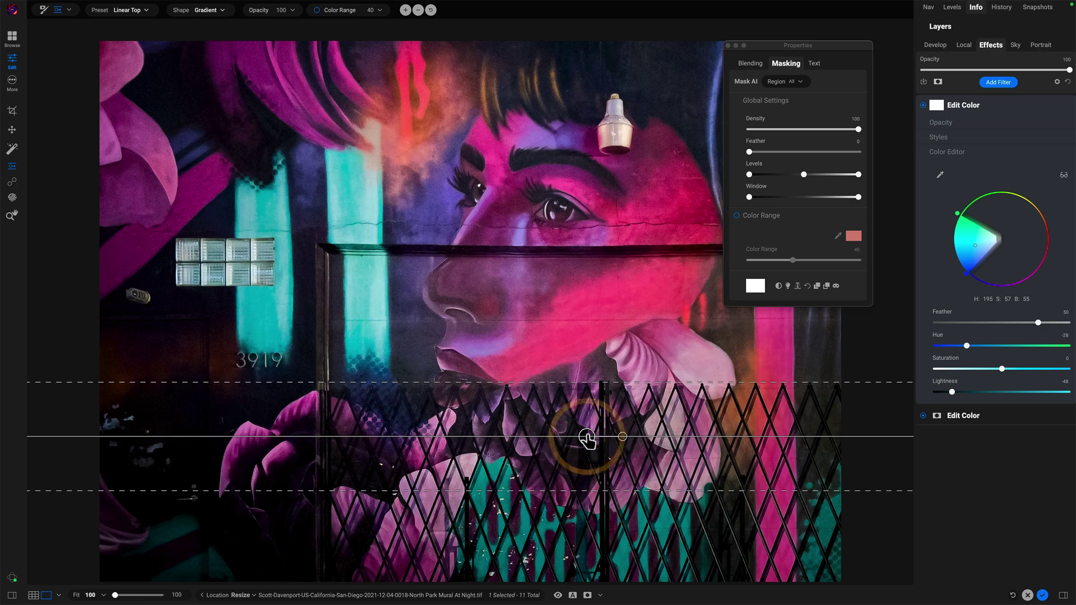
# Angle the gradient diagonally across the mural's bottom, checking it in black-and-white mask view.
pyautogui.moveTo(622, 436); pyautogui.dragTo(579, 416)
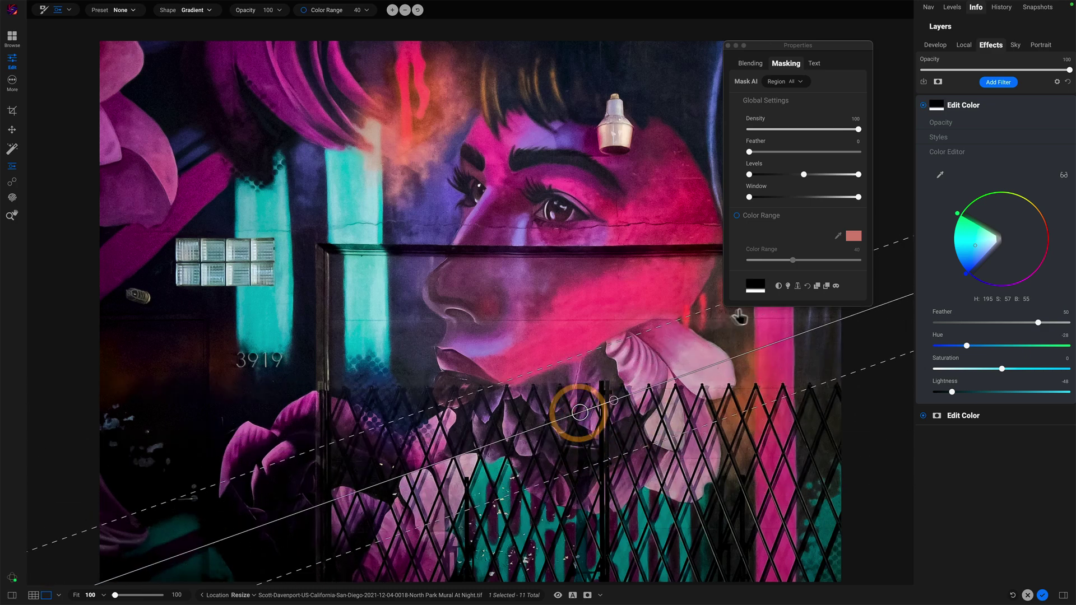
pyautogui.click(836, 286)
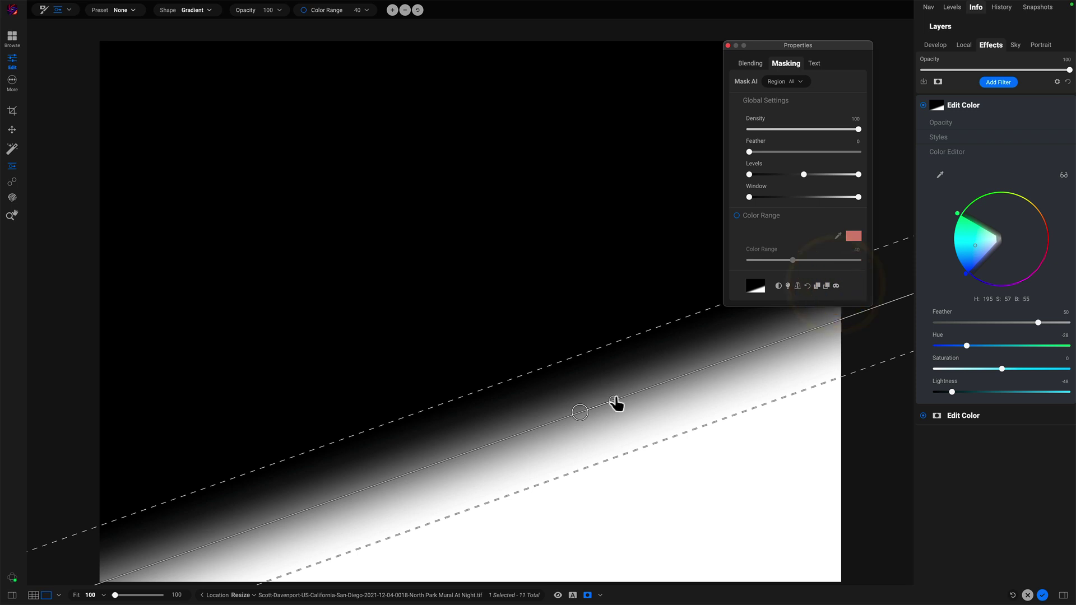
pyautogui.moveTo(616, 403)
pyautogui.mouseDown()
pyautogui.moveTo(586, 368)
pyautogui.moveTo(497, 365)
pyautogui.moveTo(478, 396)
pyautogui.moveTo(583, 341)
pyautogui.moveTo(633, 378)
pyautogui.moveTo(635, 397)
pyautogui.mouseUp()
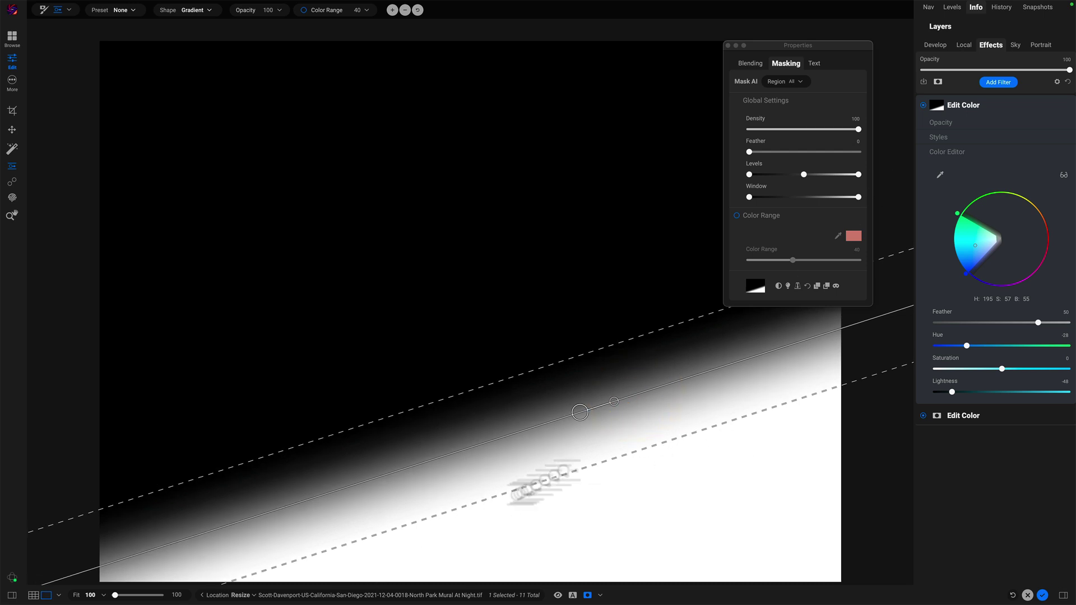
pyautogui.click(834, 286)
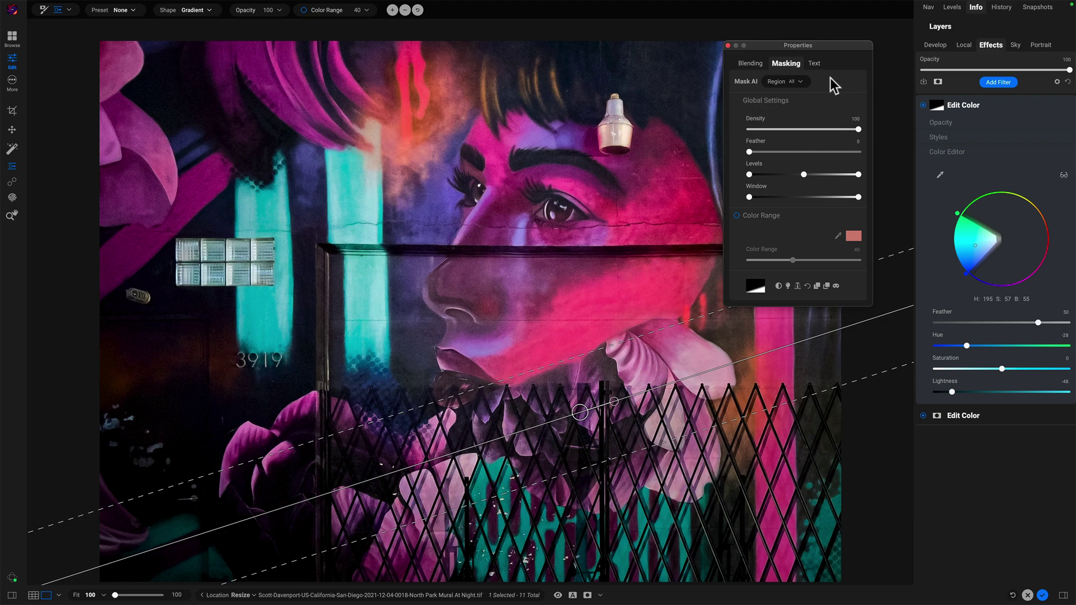
# Close the masking properties and fit the whole mural in the window.
pyautogui.click(727, 45)
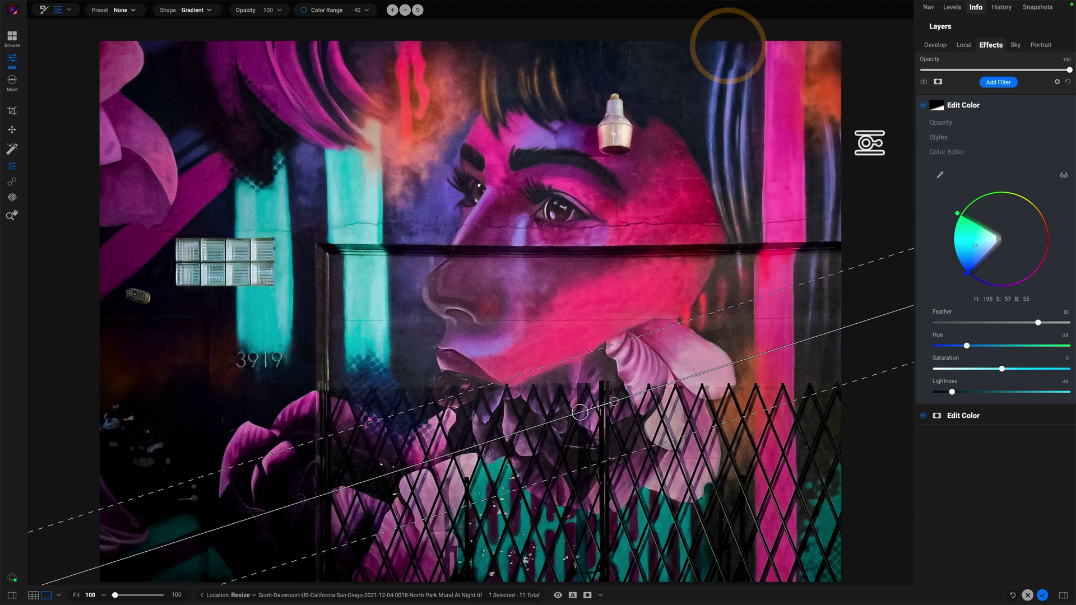
pyautogui.press('z')
pyautogui.click(869, 142)
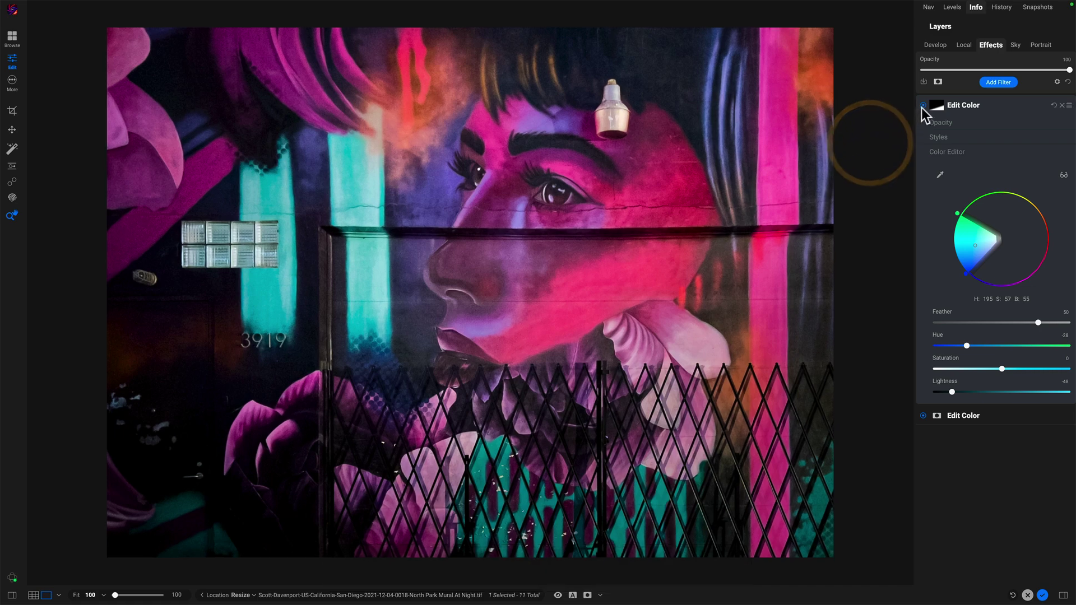
# Toggle the masked Edit Color filter off and on repeatedly, leaving it enabled.
pyautogui.click(922, 105)
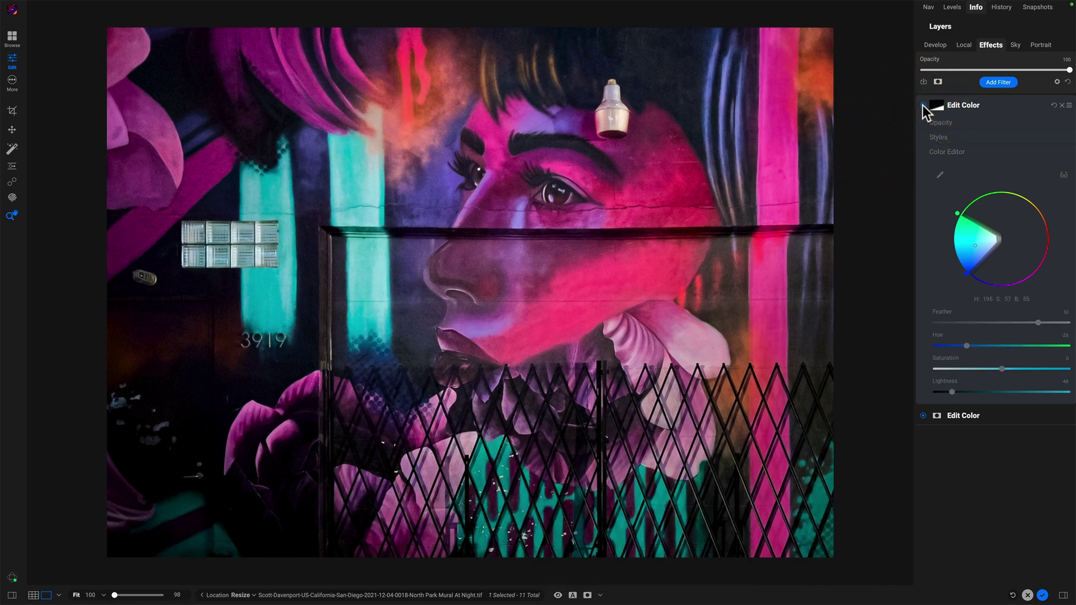
pyautogui.click(922, 105)
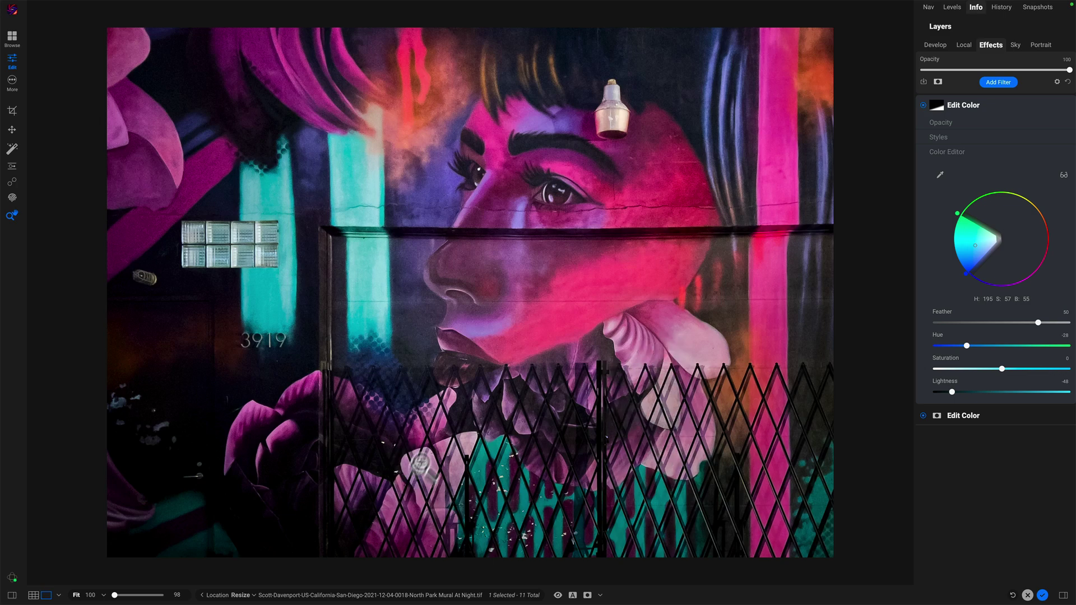
pyautogui.click(923, 106)
pyautogui.click(923, 105)
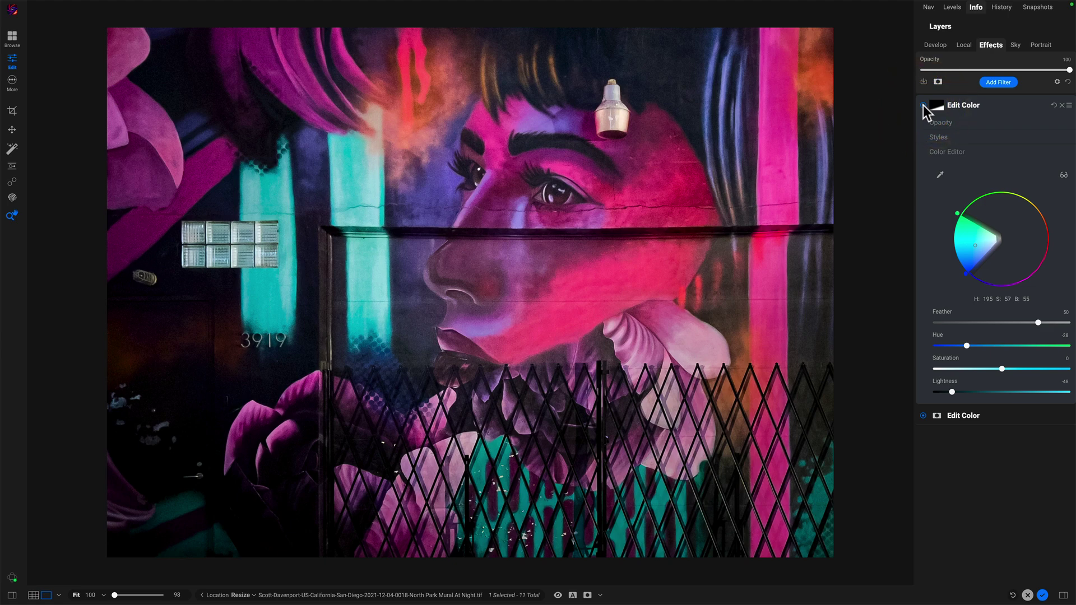
pyautogui.click(922, 105)
pyautogui.click(923, 105)
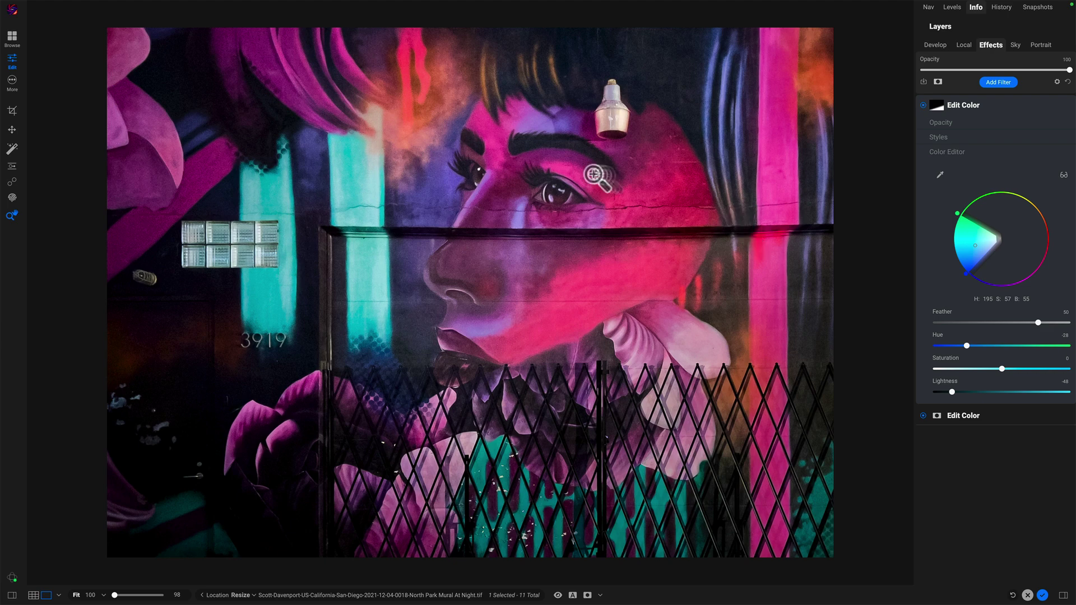